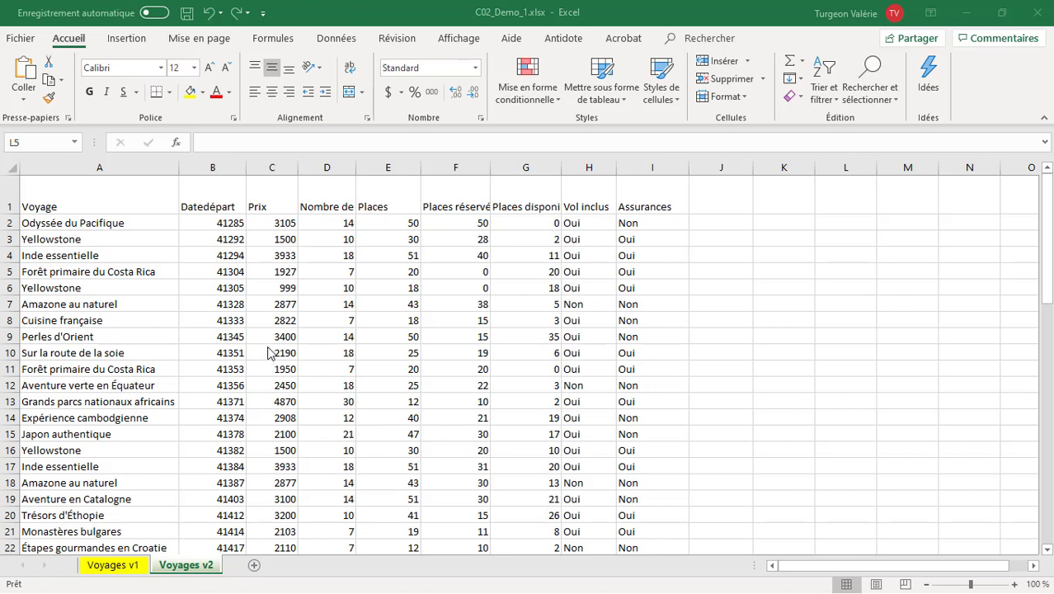
Step: Format the Datedépart column with the Date courte number format
left_click(221, 224)
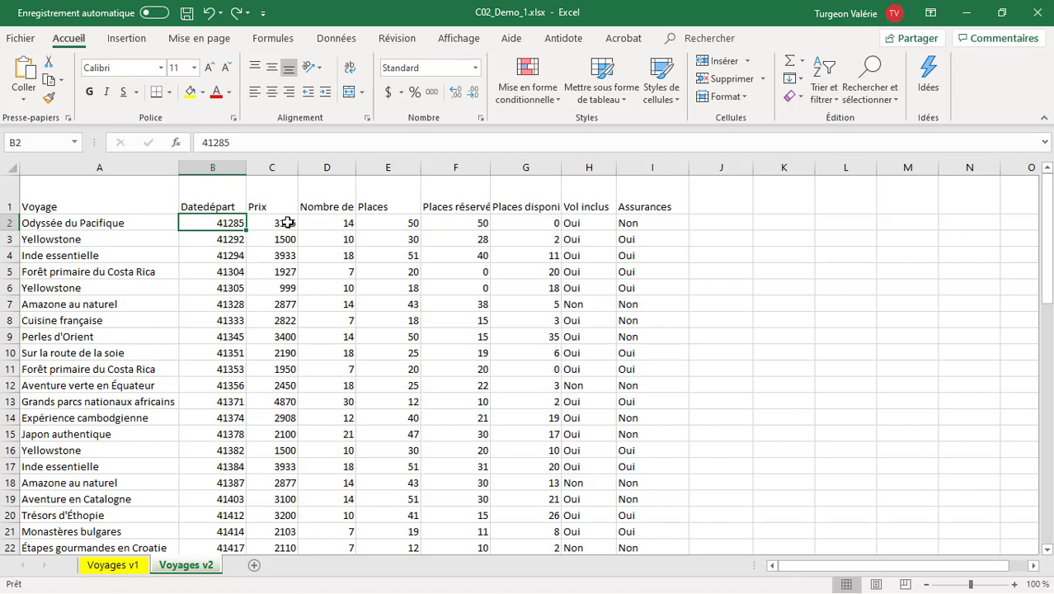
left_click(222, 164)
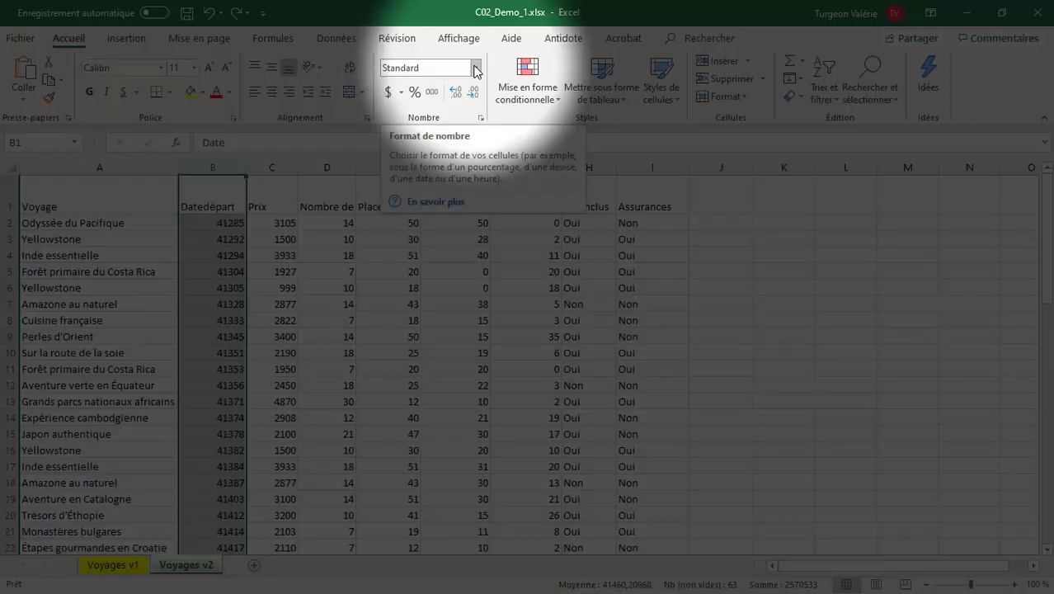
left_click(476, 71)
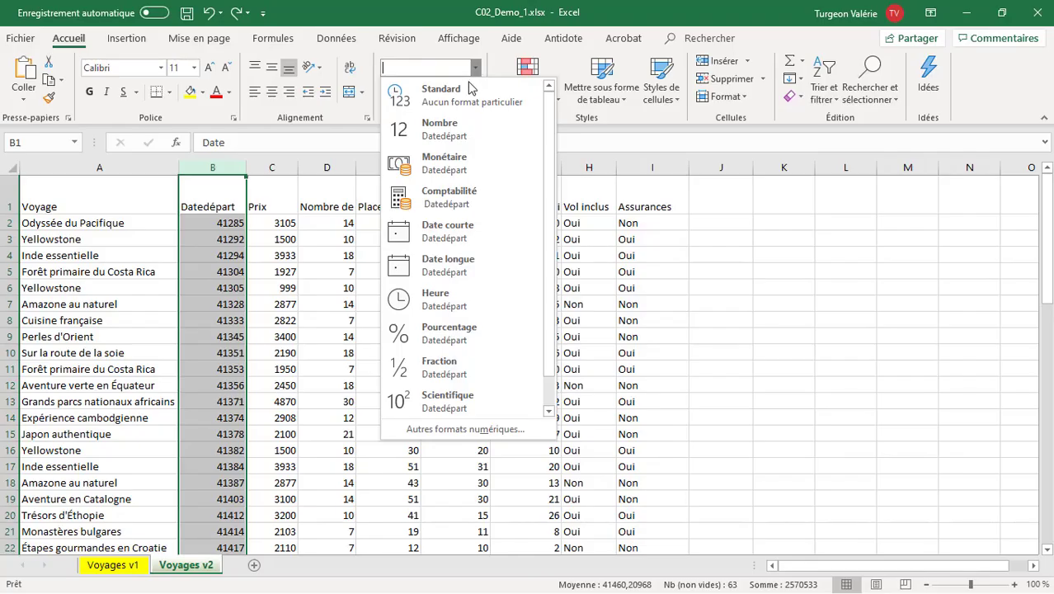
left_click(455, 233)
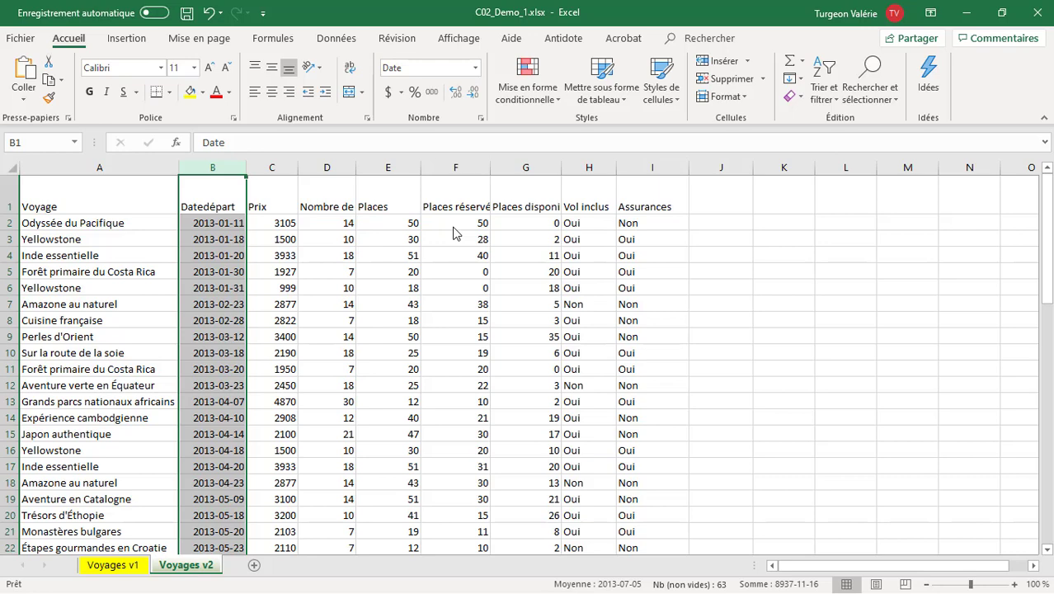
Step: Format the Prix column with the Monétaire number format
left_click(287, 171)
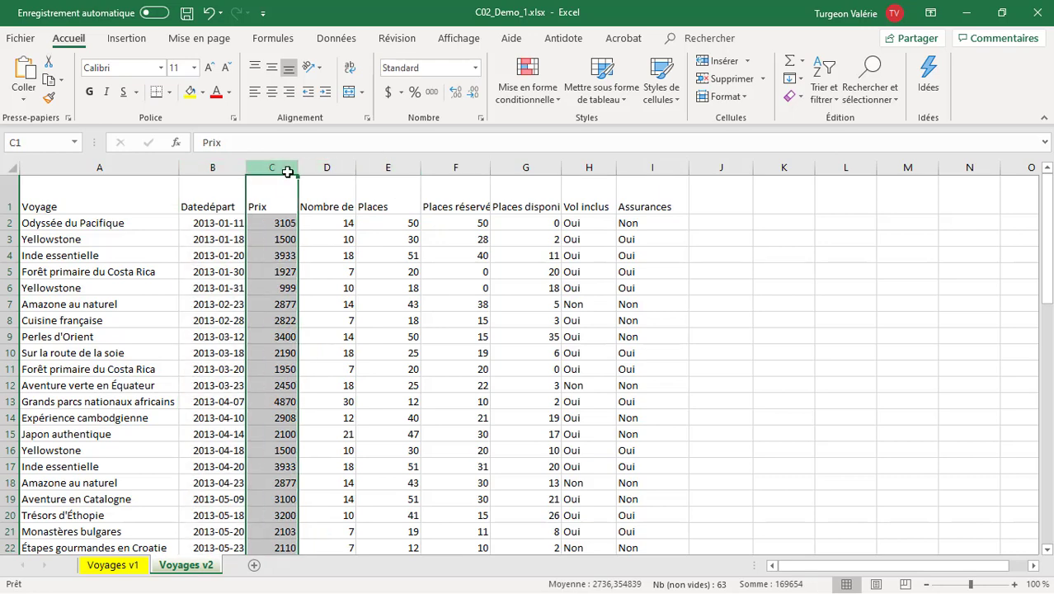
left_click(476, 69)
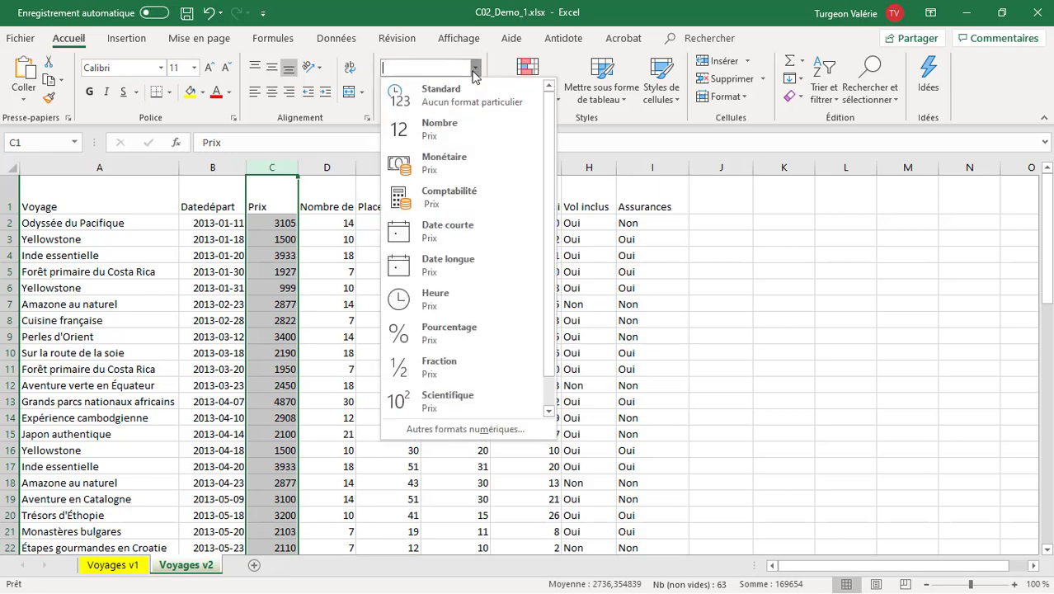
left_click(454, 158)
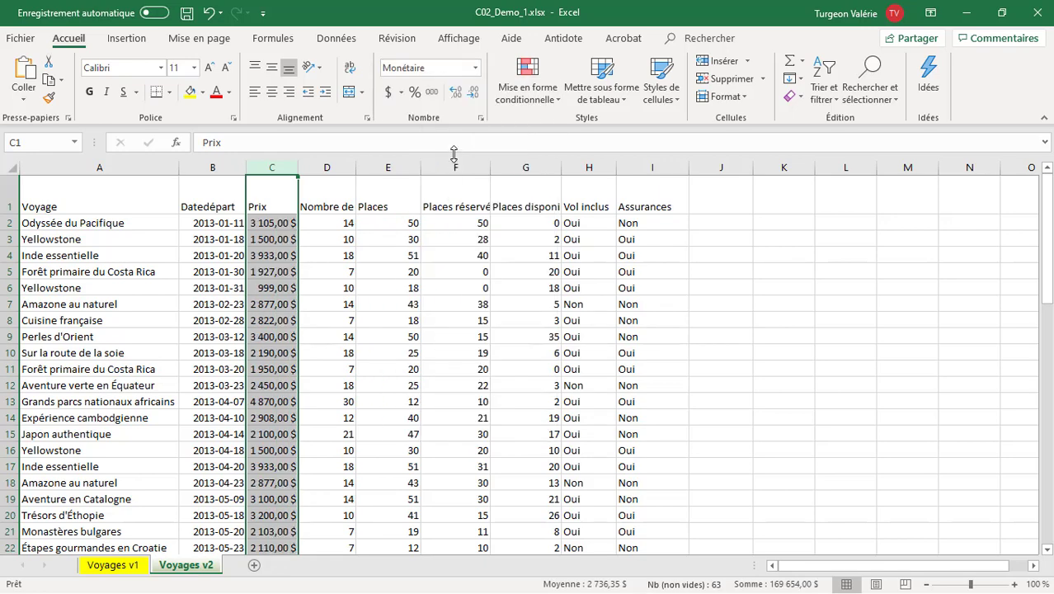
Step: Apply the Date courte format to the Prix column and autofit the column's width
left_click(475, 69)
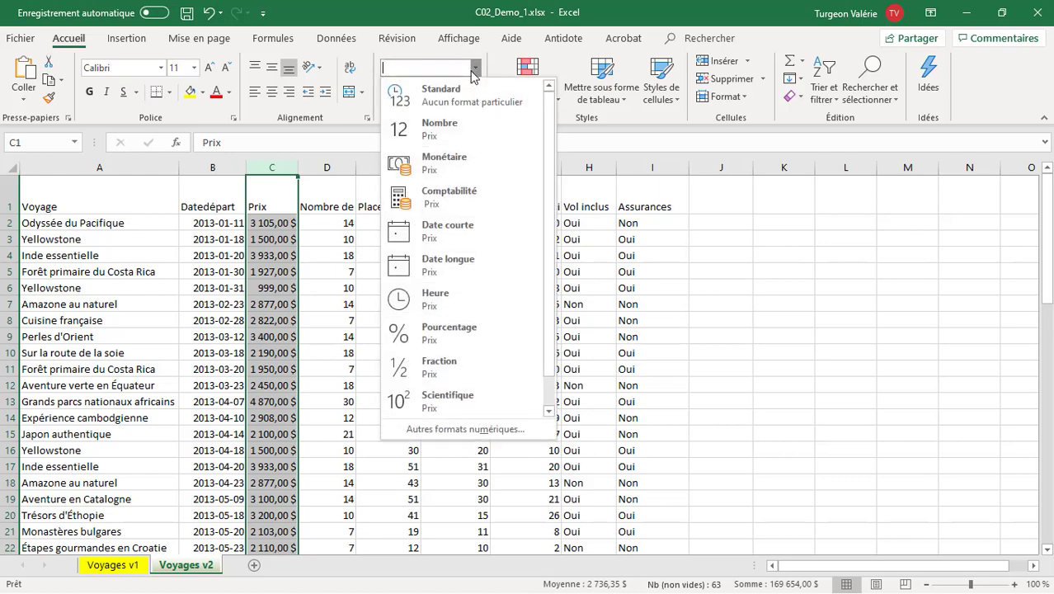
left_click(457, 230)
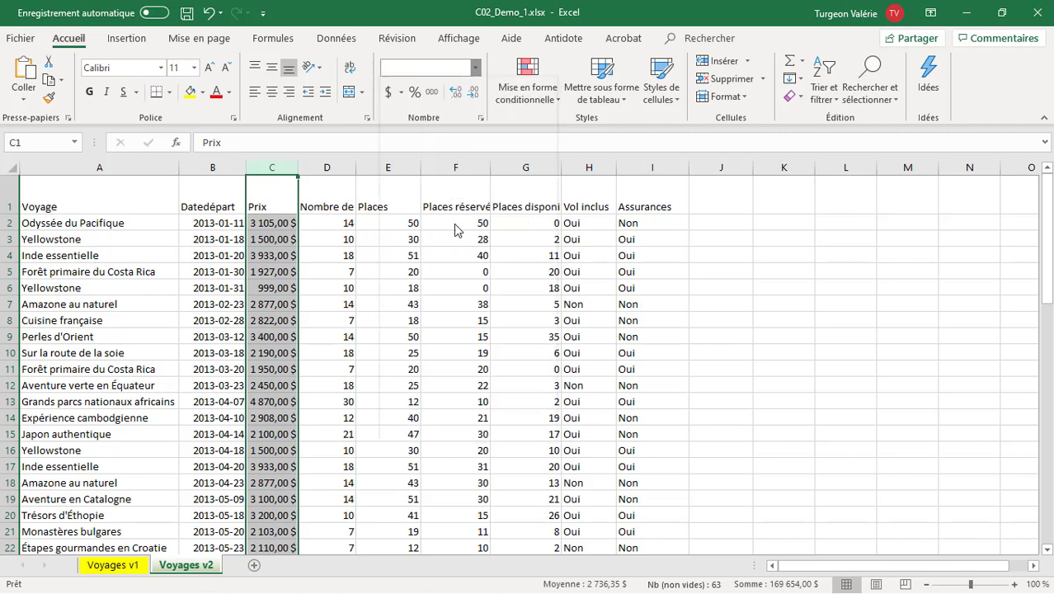
double_click(300, 170)
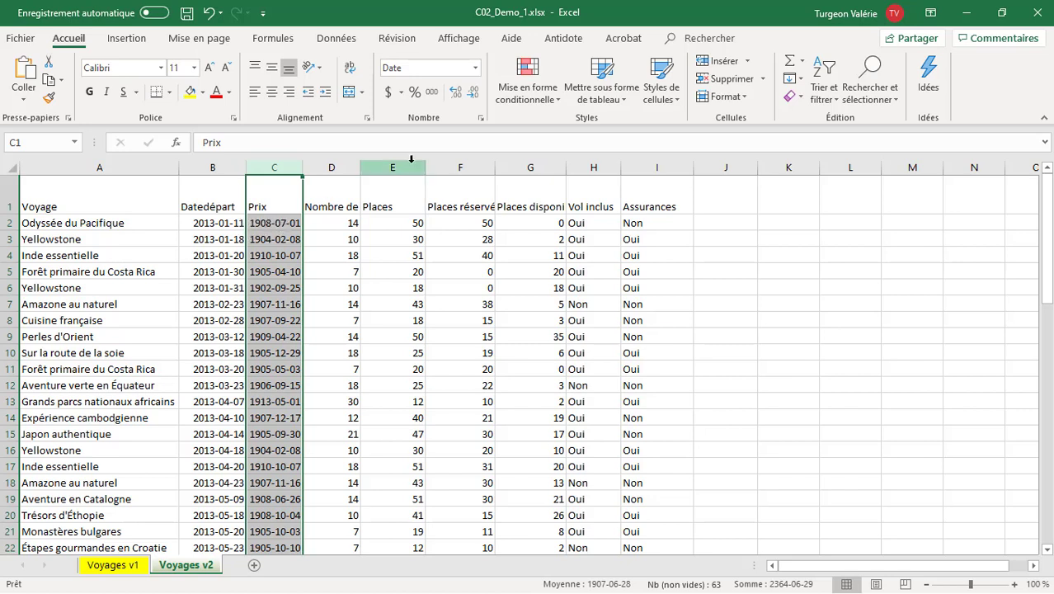
Step: Return the Prix column to the Monétaire number format
left_click(475, 67)
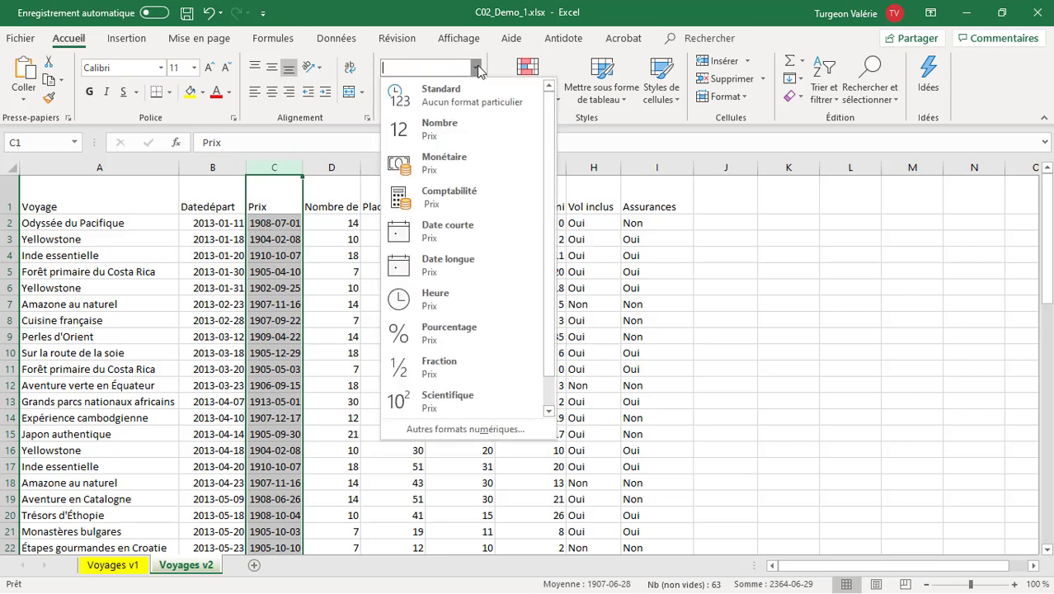
left_click(465, 165)
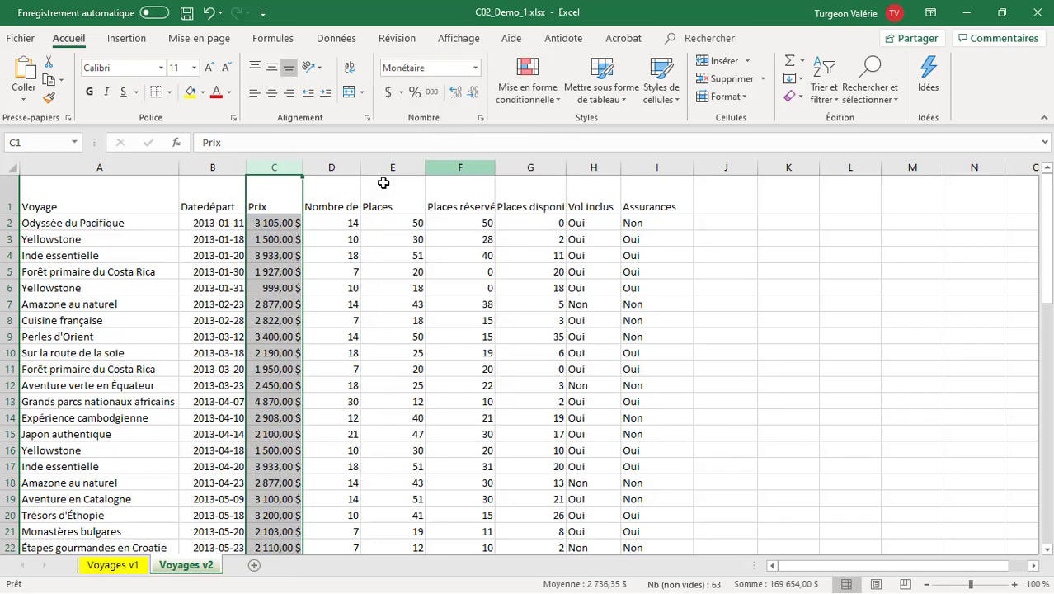
Step: Insert a new column between the Datedépart and Prix columns
left_click(224, 220)
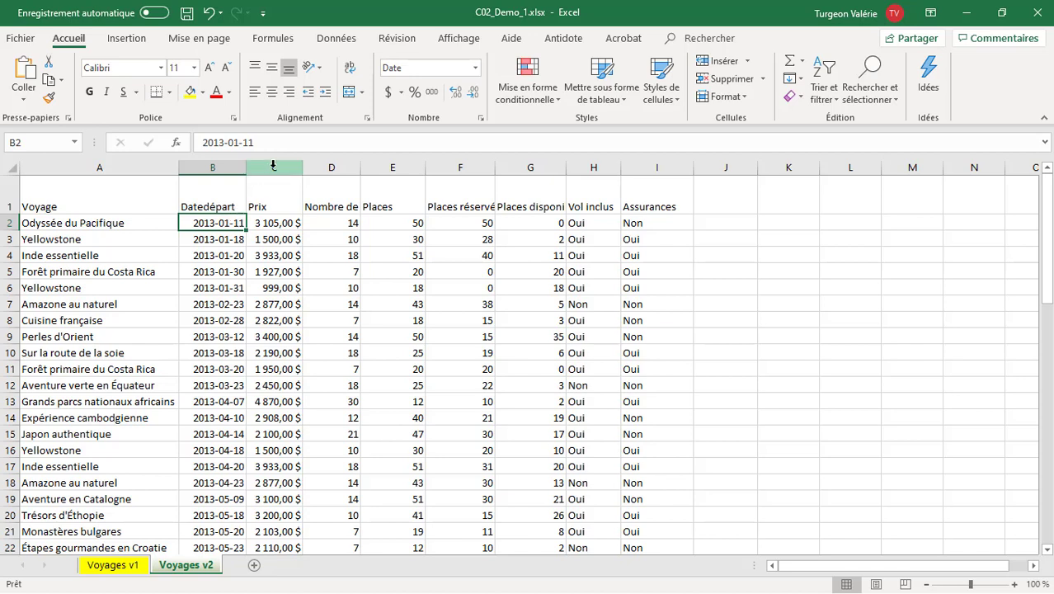
left_click(273, 167)
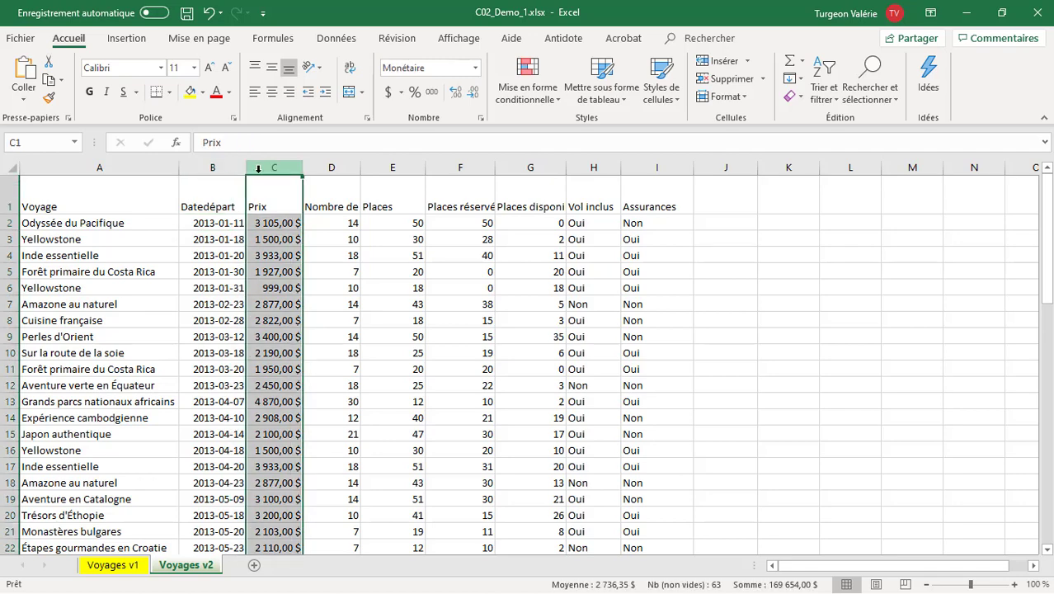
right_click(258, 168)
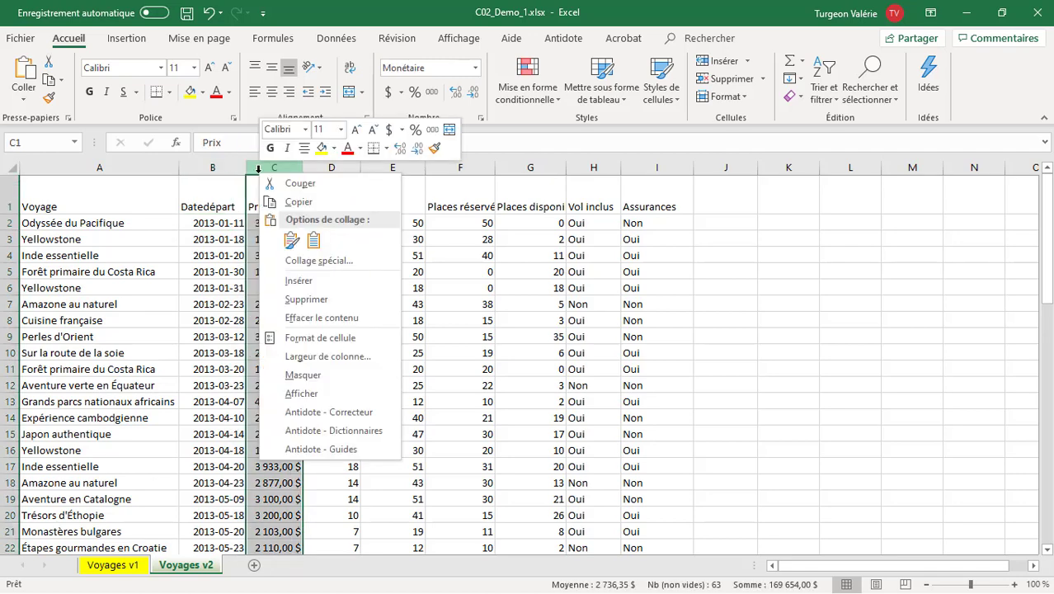
left_click(291, 282)
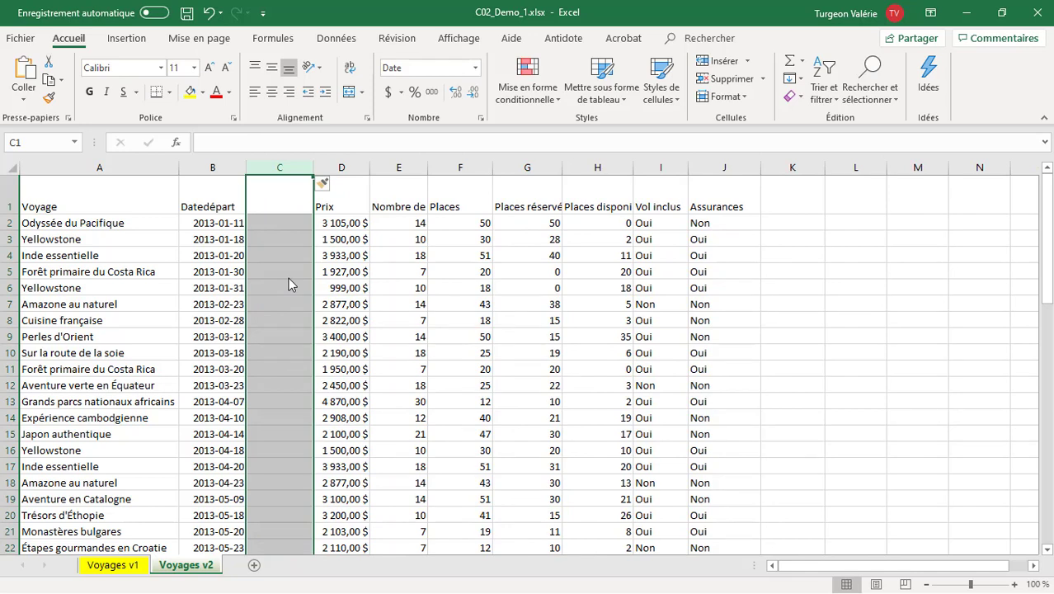
Step: Enter the header NbrJours in cell C1 of the empty column
left_click(265, 192)
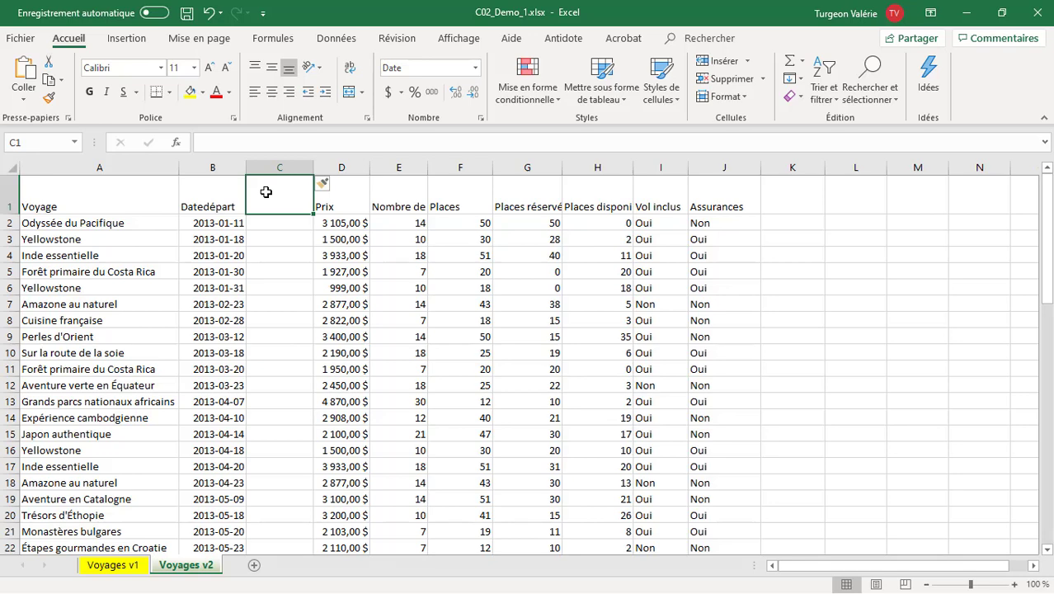
type("Nbr")
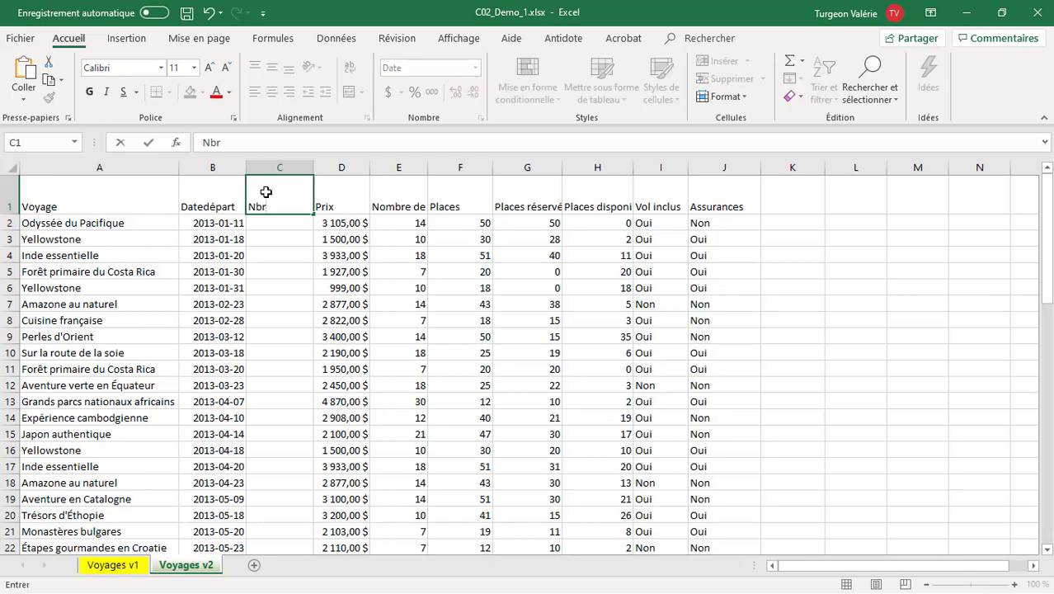
type("Jours")
key("Return")
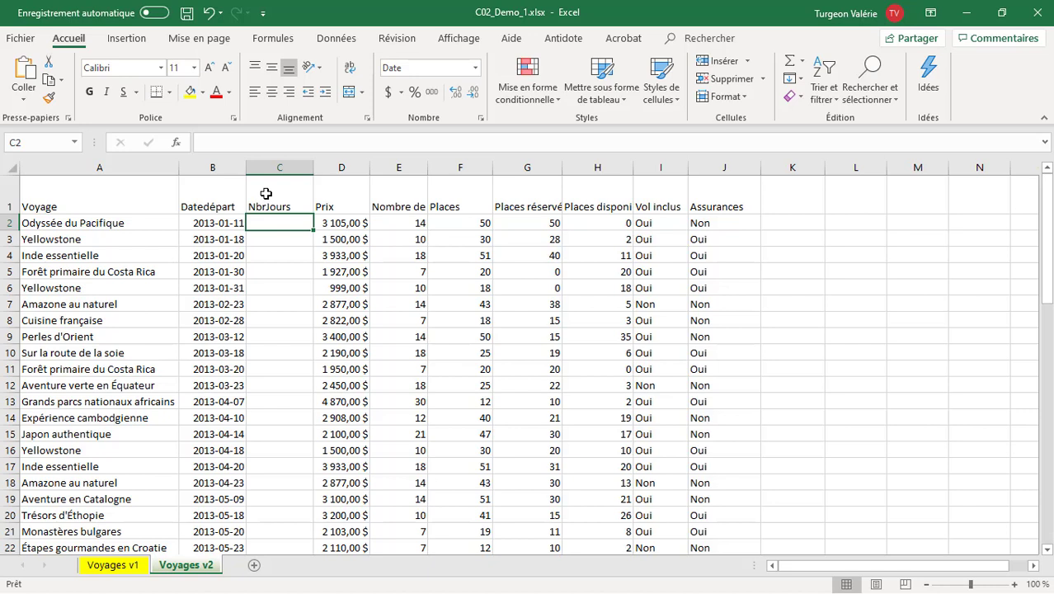
Step: Enter the reference date 2012-12-31 in cell K1 and fill the cell with yellow
left_click(805, 194)
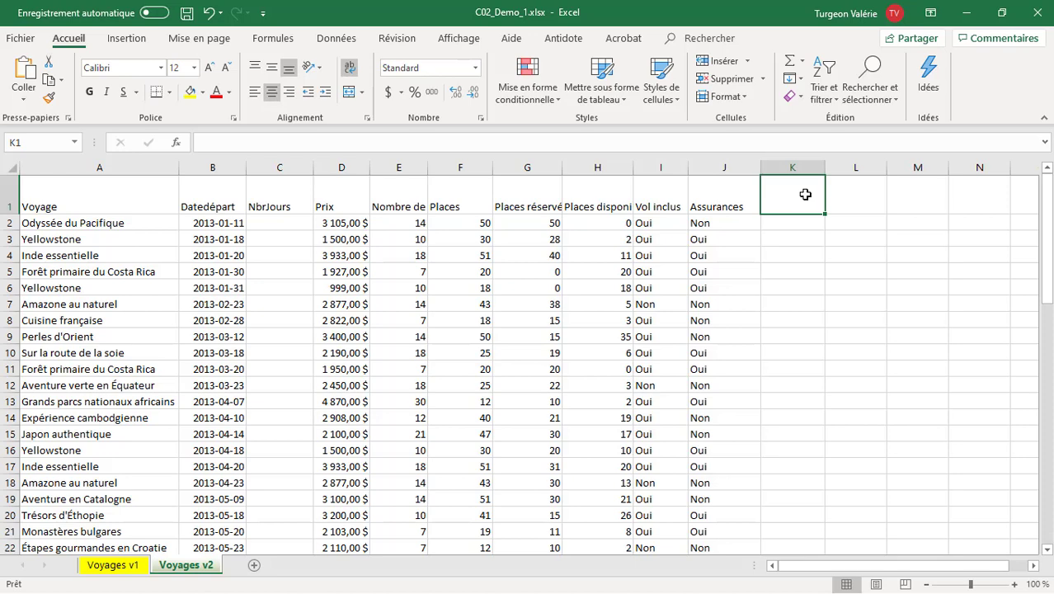
type("201")
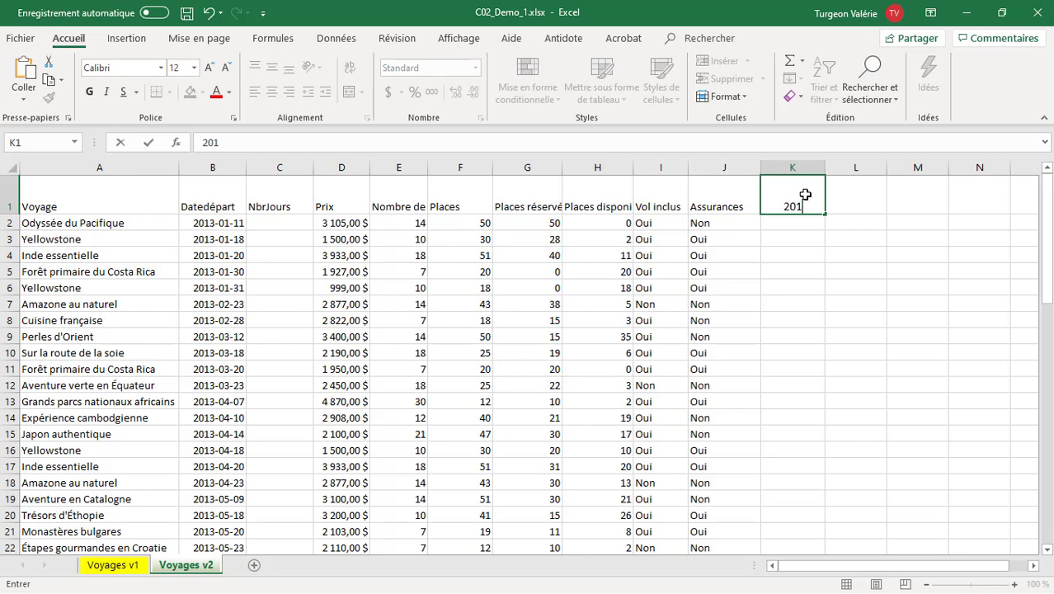
type("2-12-31")
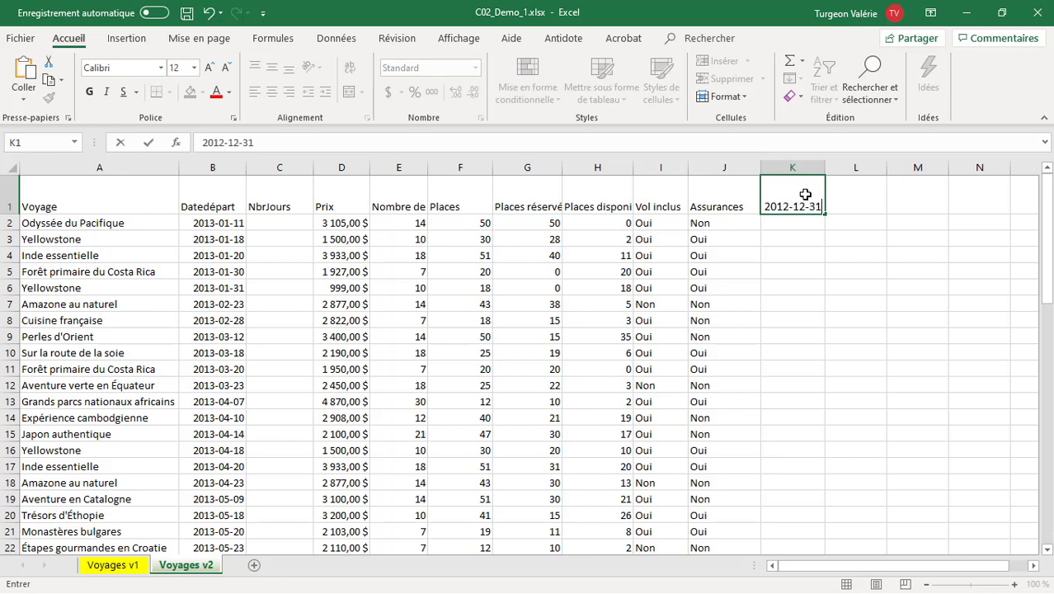
key("Return")
left_click(806, 195)
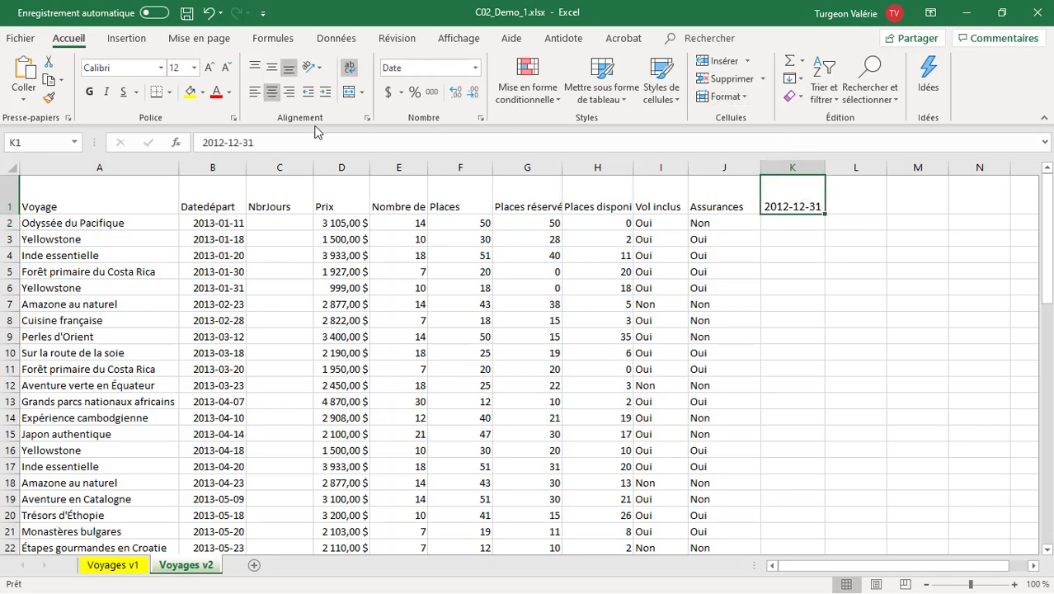
left_click(191, 92)
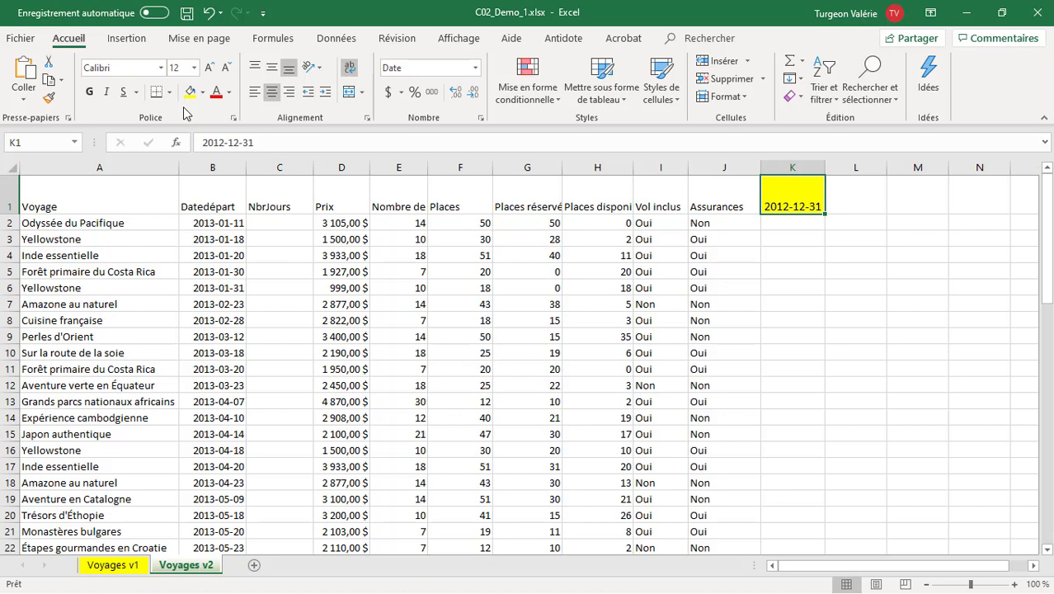
Step: Try calculating the number of days in C2 with the formula =K1-B2
left_click(277, 220)
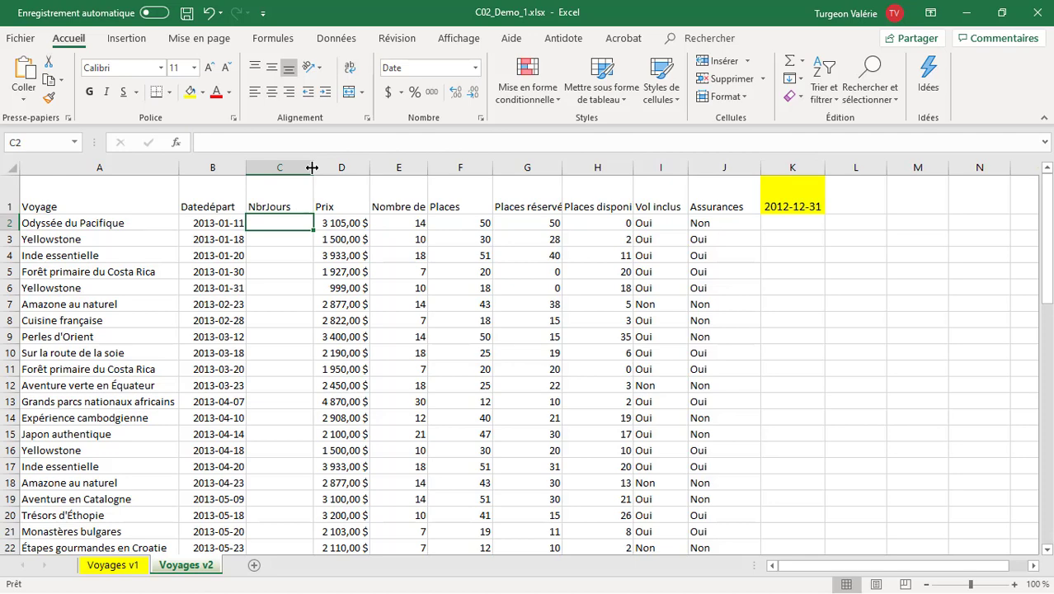
type("=")
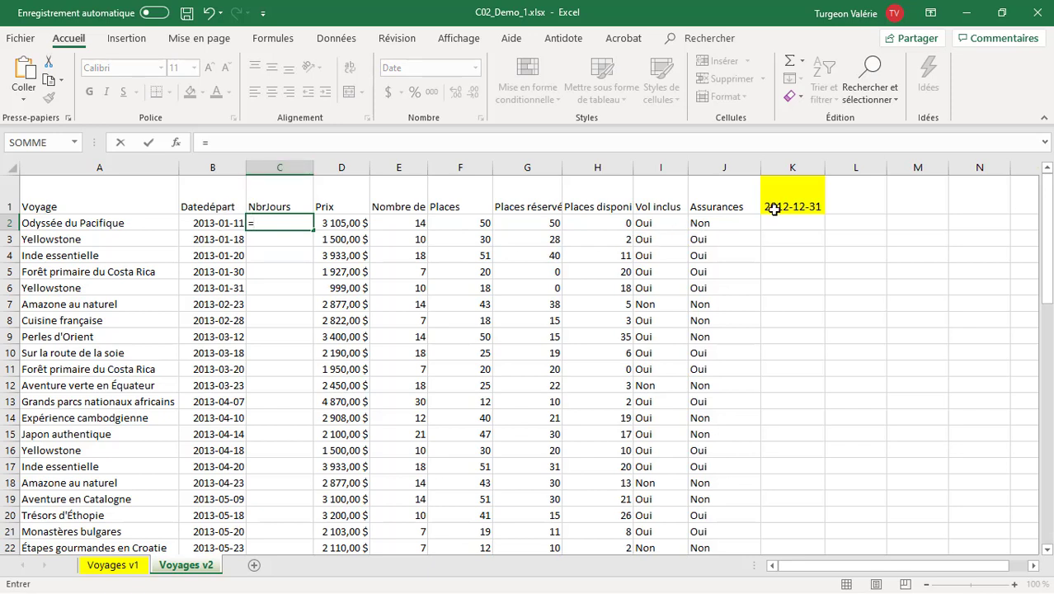
left_click(799, 205)
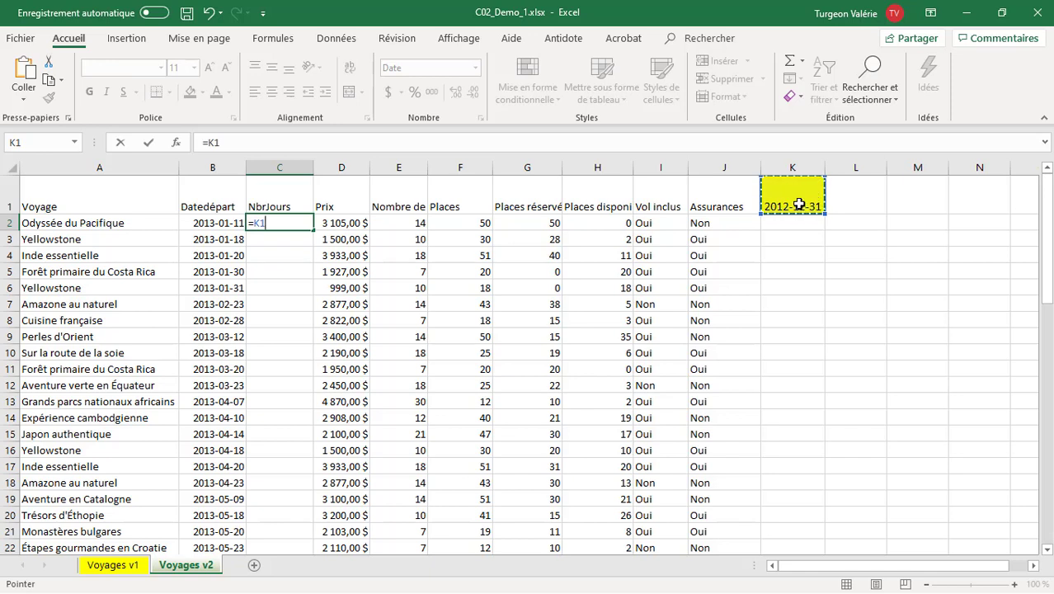
type("-")
left_click(204, 223)
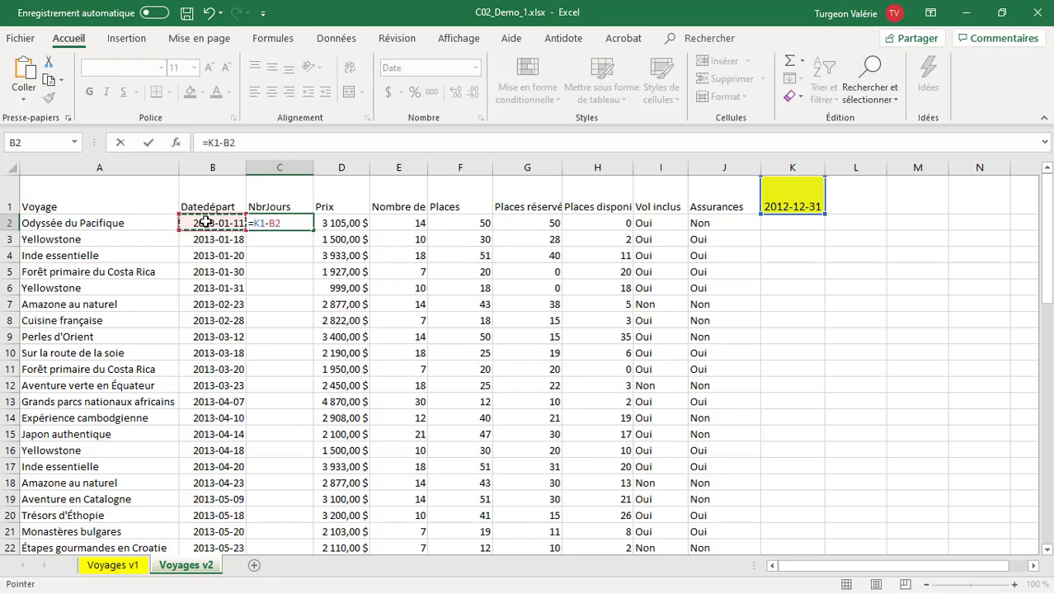
key("Return")
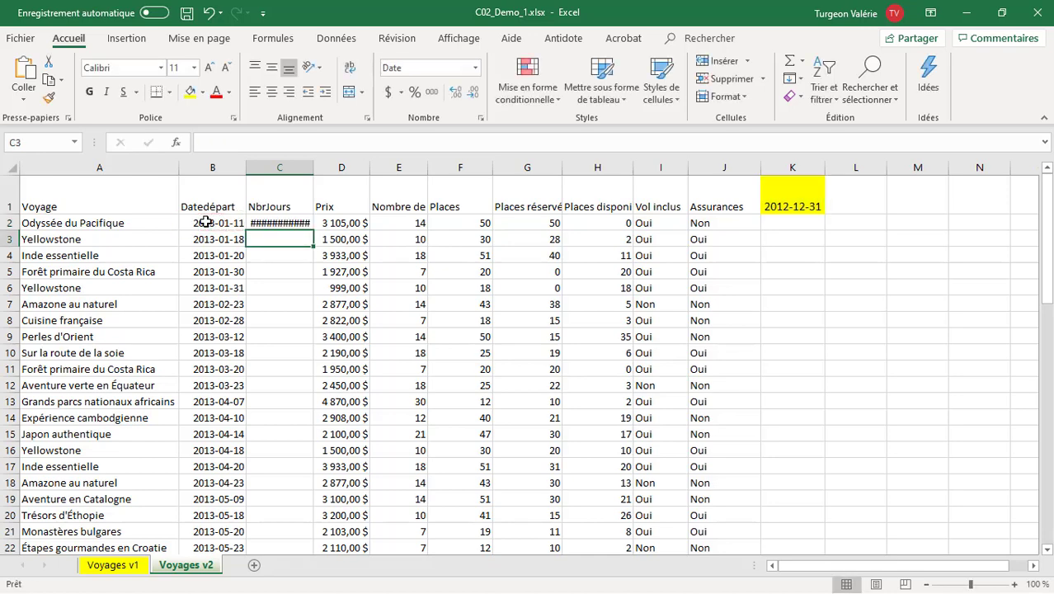
Step: Widen the NbrJours column and replace the formula in C2 with =B2-K1
left_click_drag(311, 167, 343, 168)
left_click(286, 222)
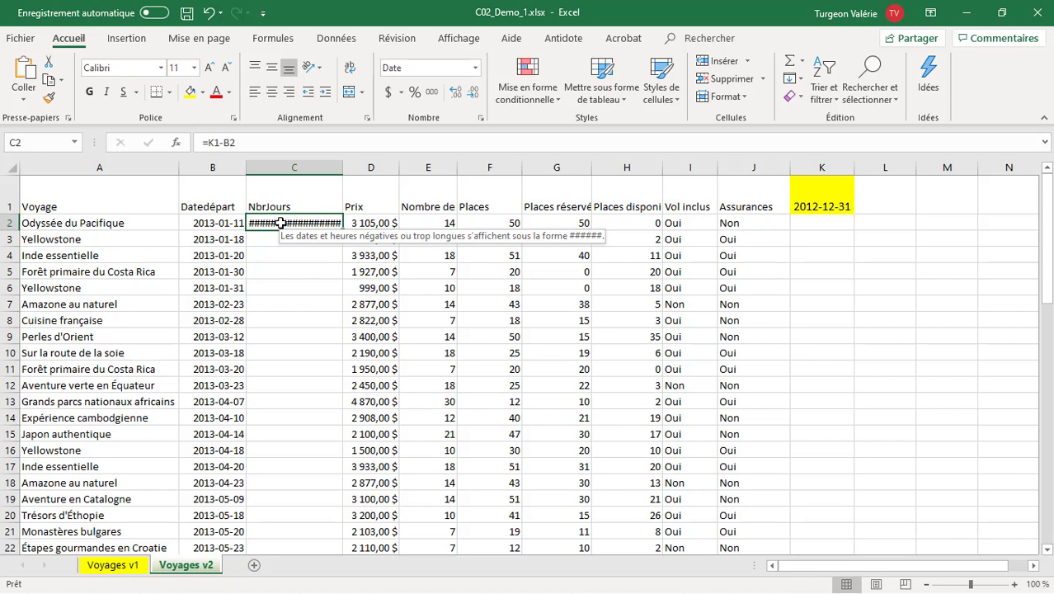
type("=")
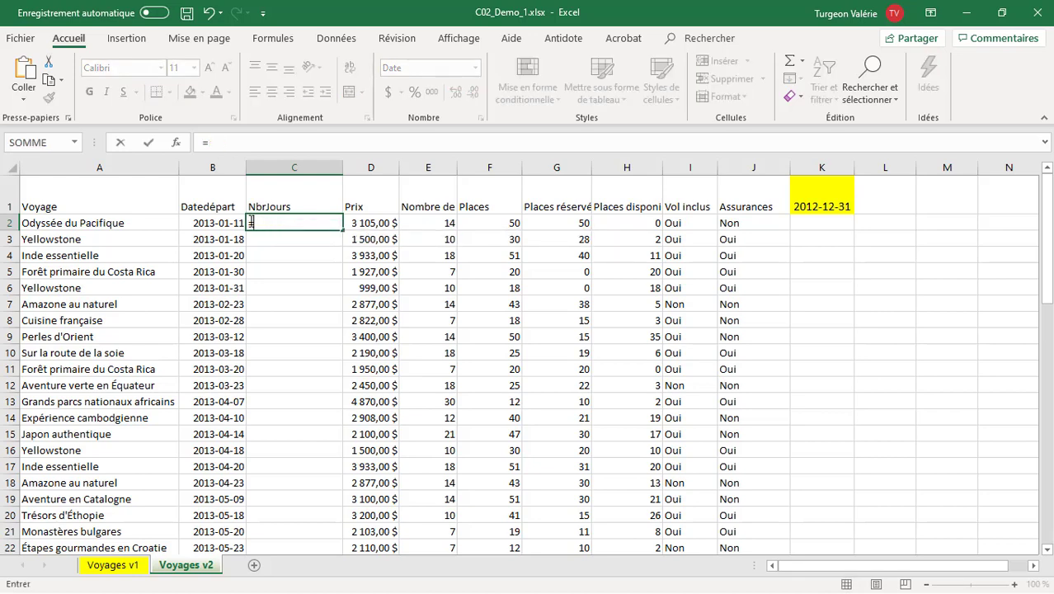
left_click(223, 223)
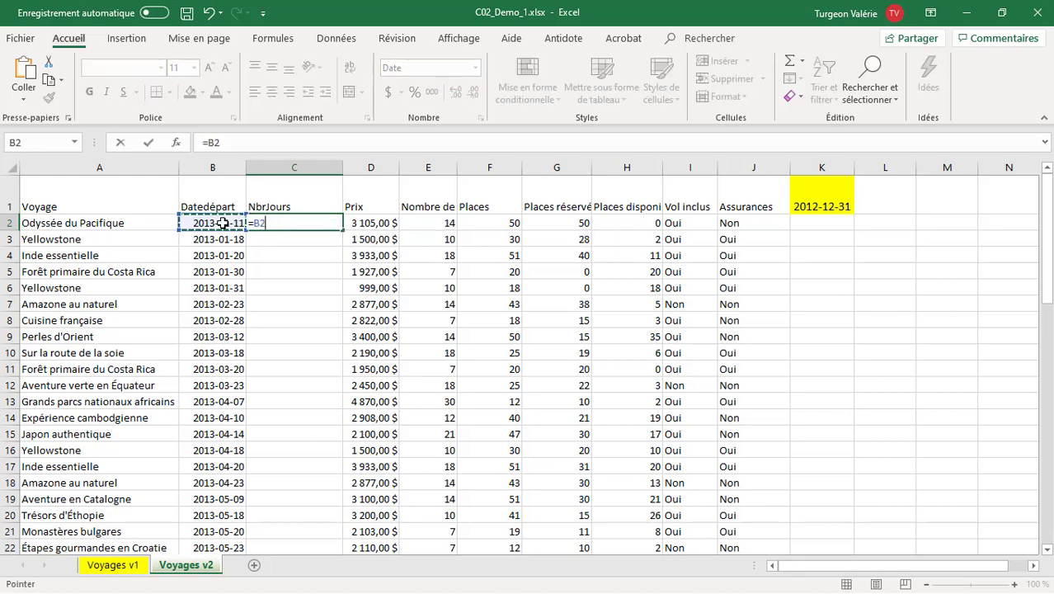
type("-")
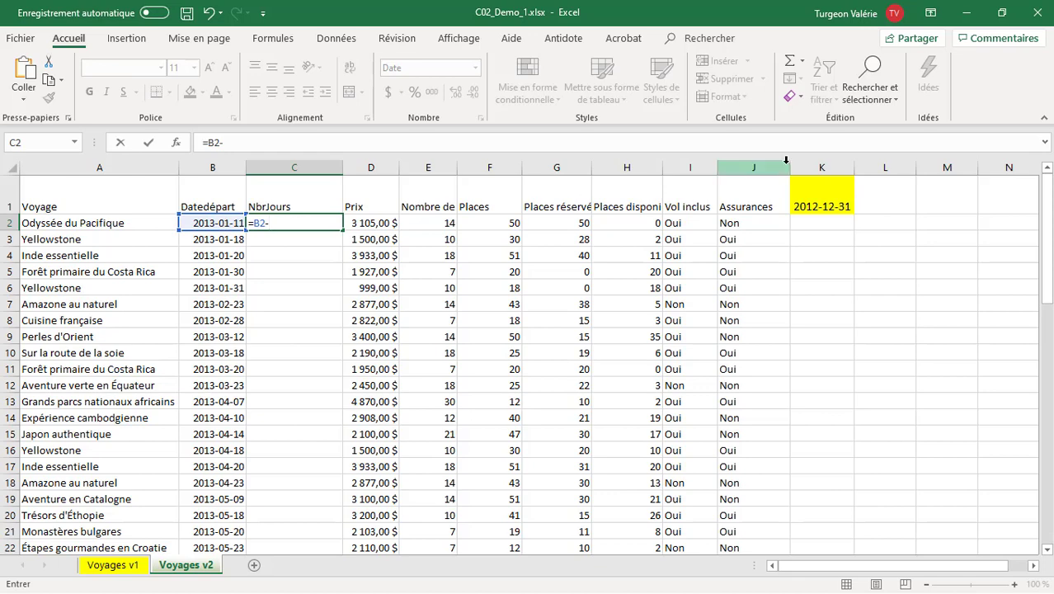
left_click(828, 203)
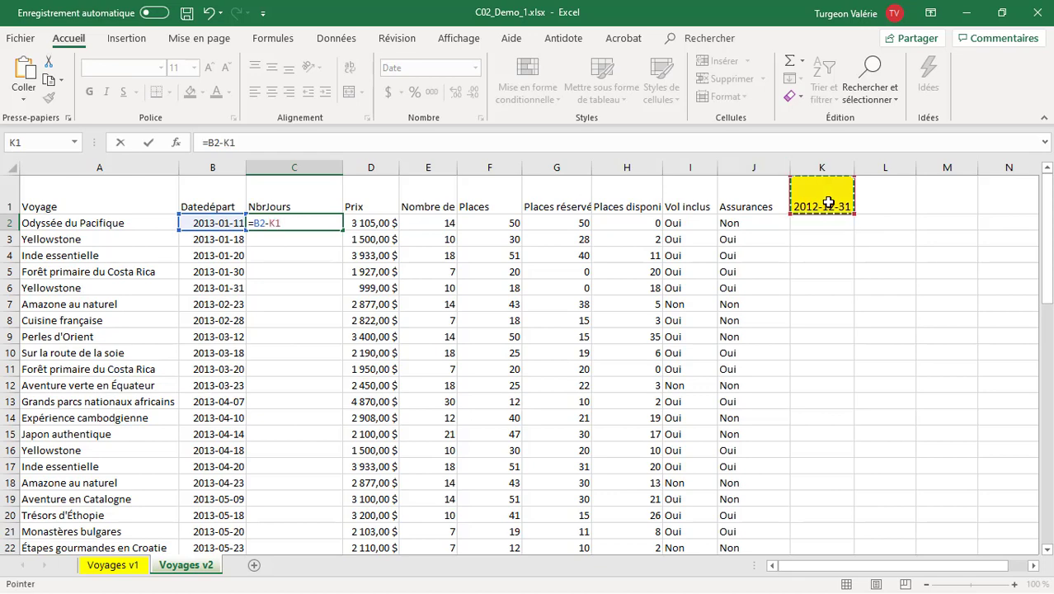
key("Return")
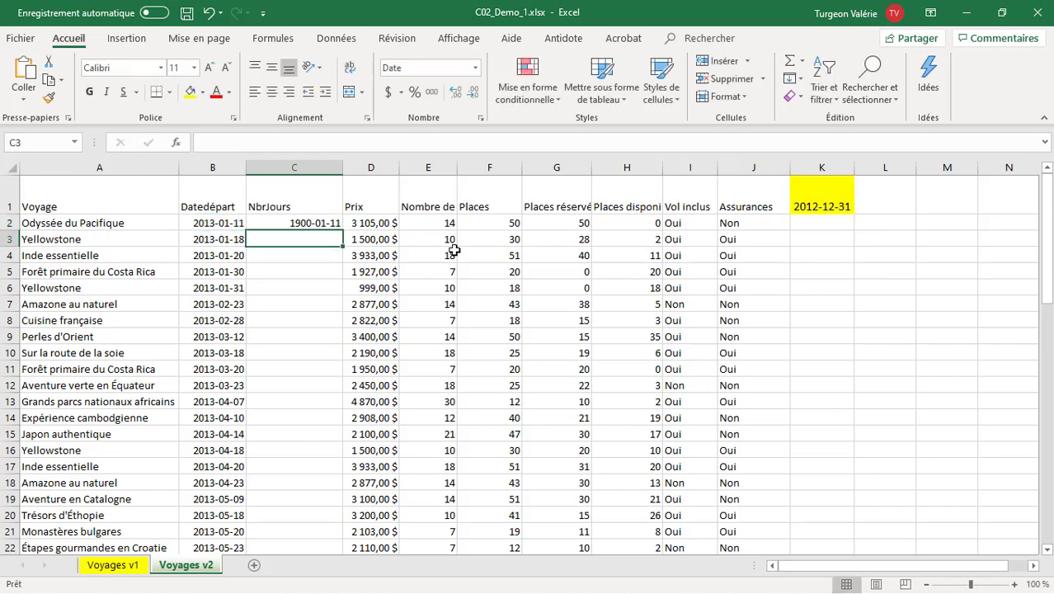
Step: Change the number format of the day count in C2 to Standard
left_click(313, 223)
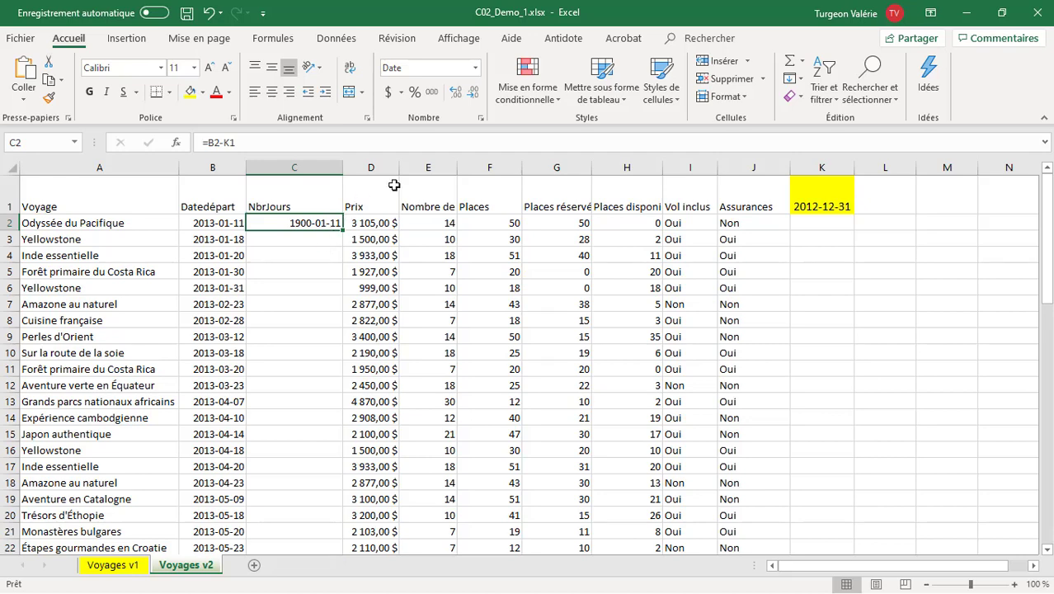
left_click(476, 69)
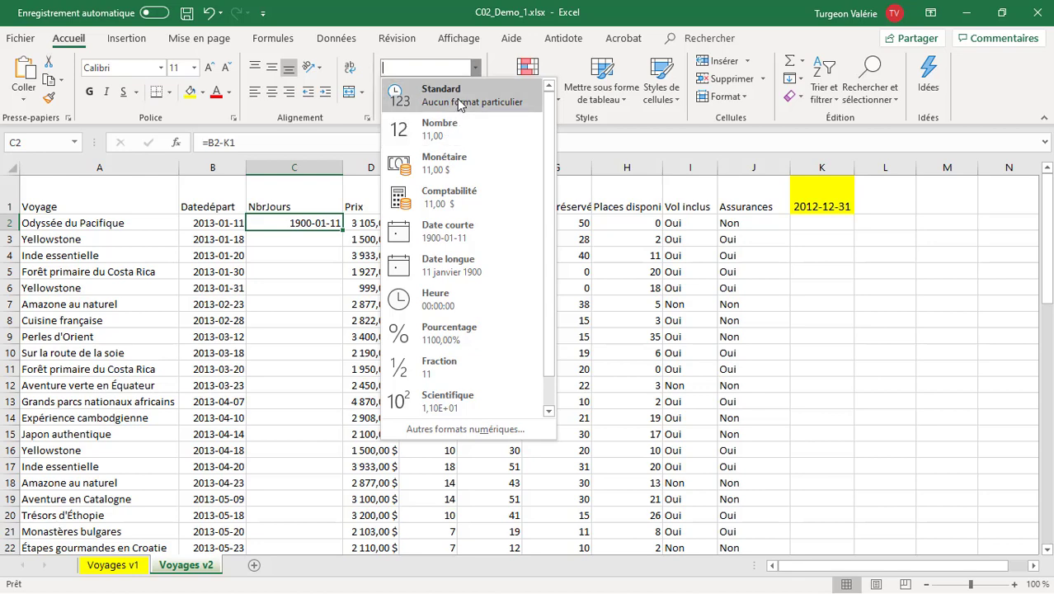
left_click(461, 102)
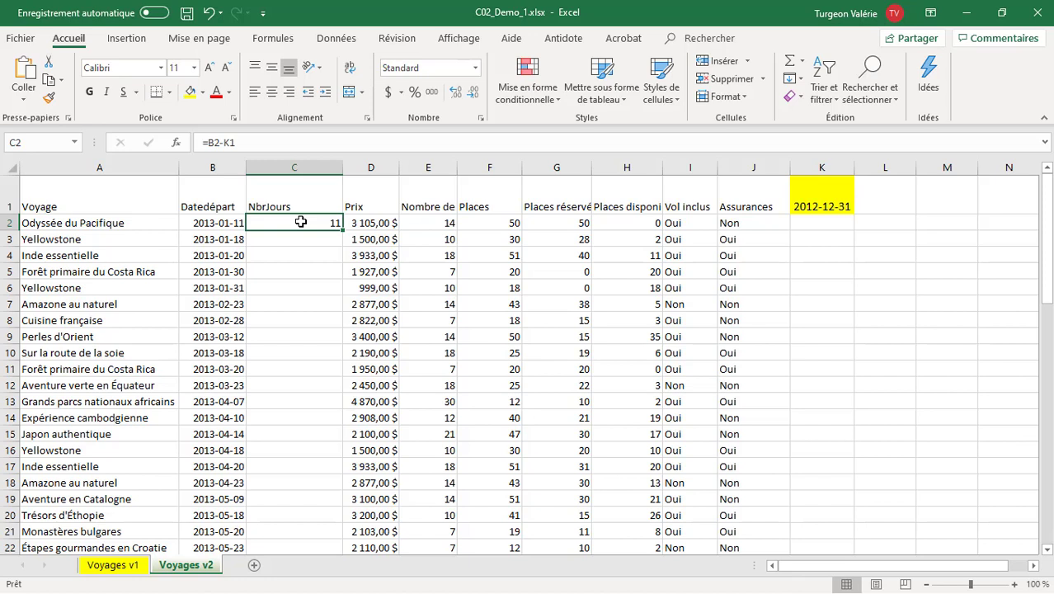
Step: Try copying the C2 formula =B2-K1 down the NbrJours column and compare the formulas in C2 and C3
double_click(343, 231)
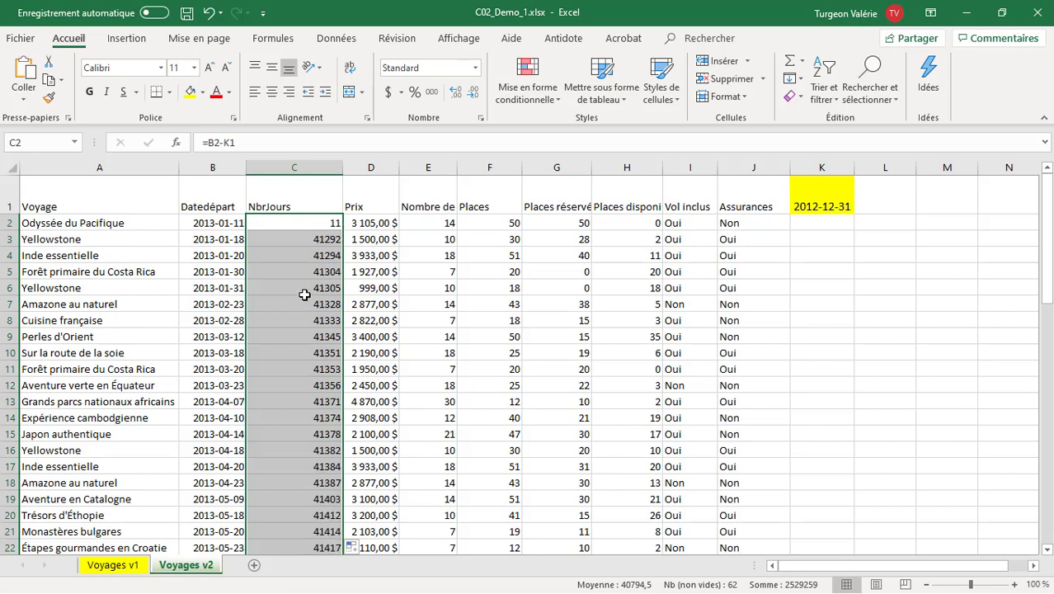
left_click(314, 223)
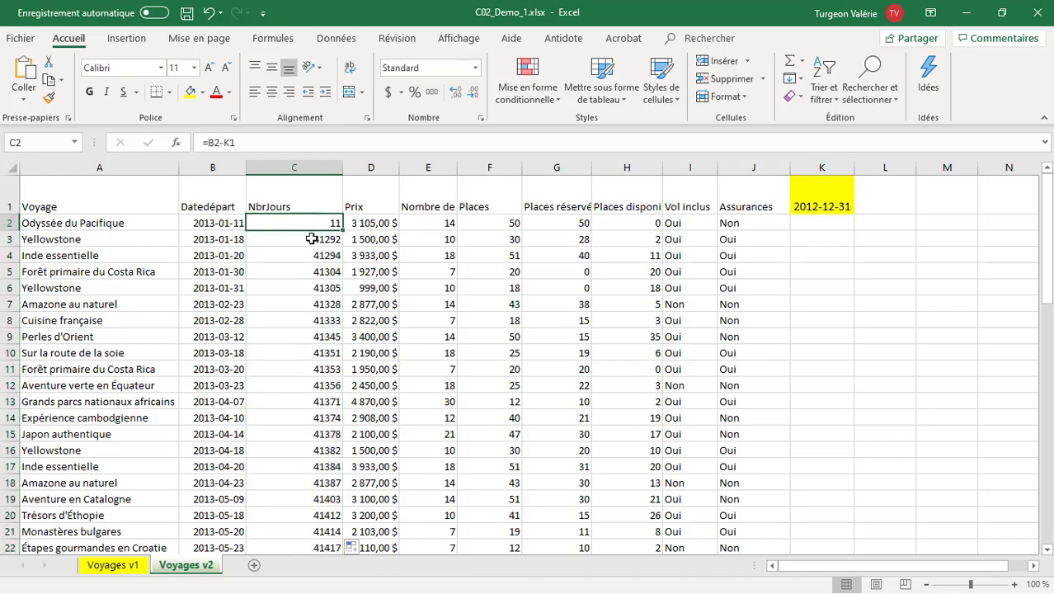
left_click(312, 239)
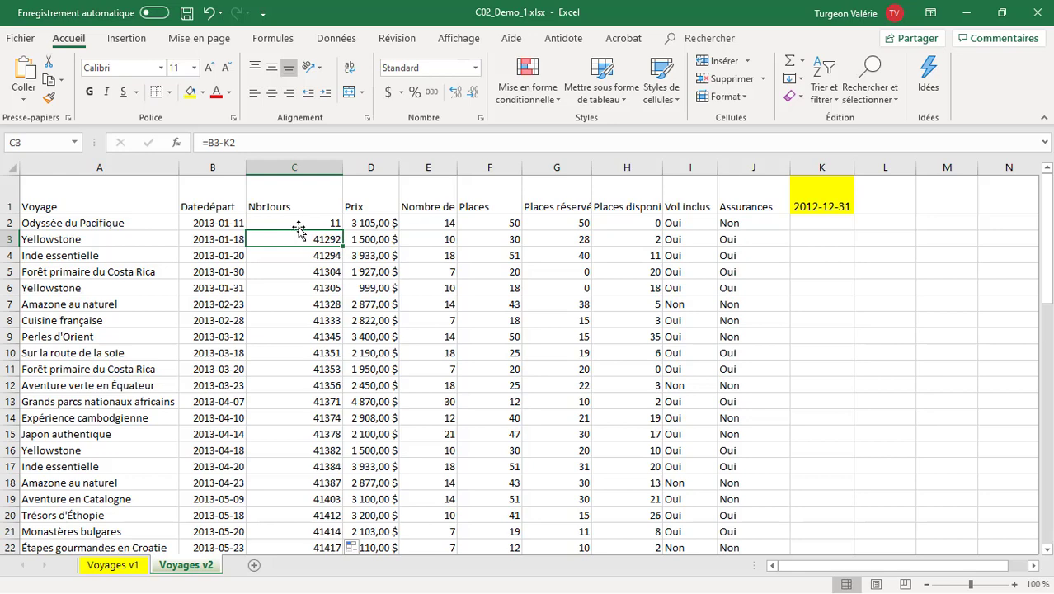
Step: Make the K1 reference in C2 absolute as =B2-$K$1 and copy the formula down the NbrJours column
left_click(297, 224)
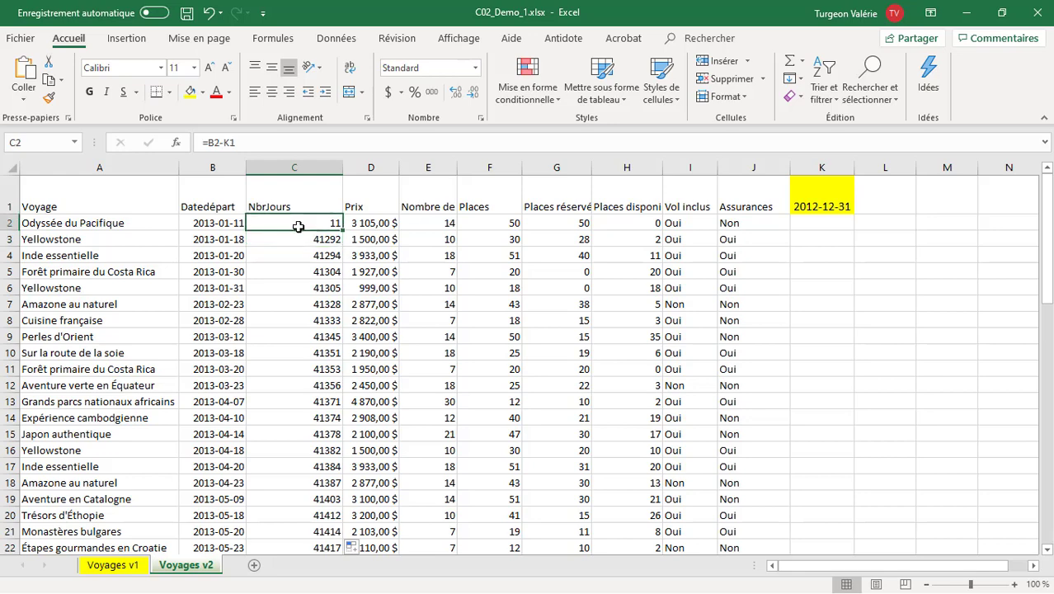
left_click(233, 142)
key("F4")
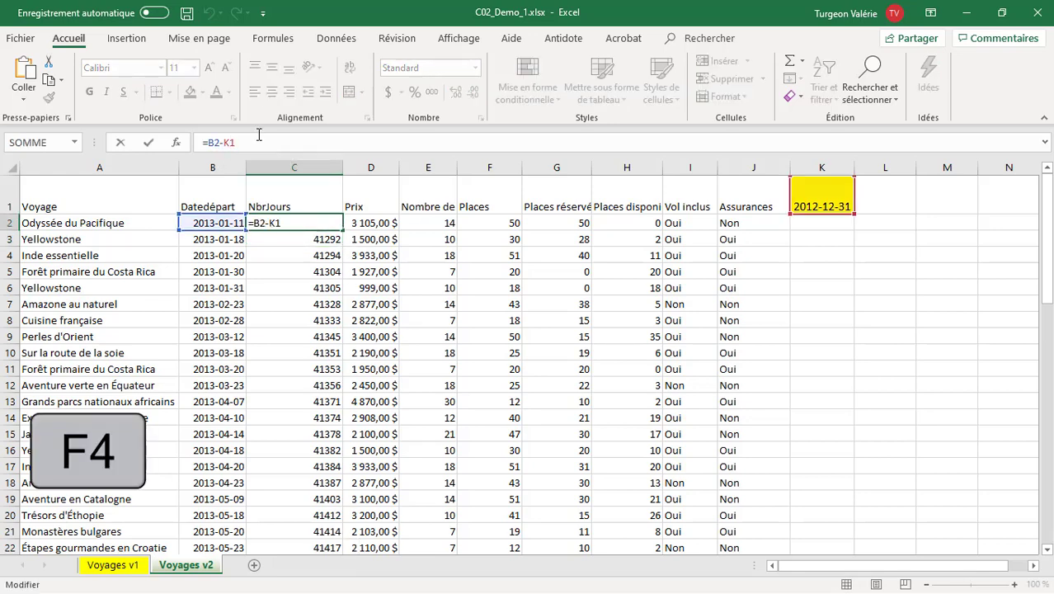
key("F4")
key("Return")
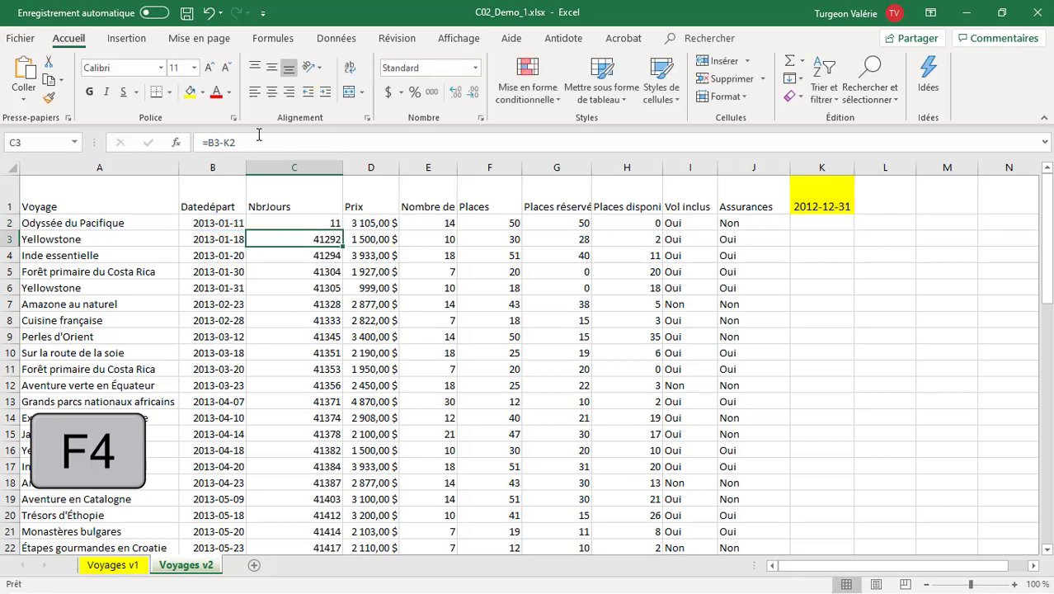
left_click(335, 221)
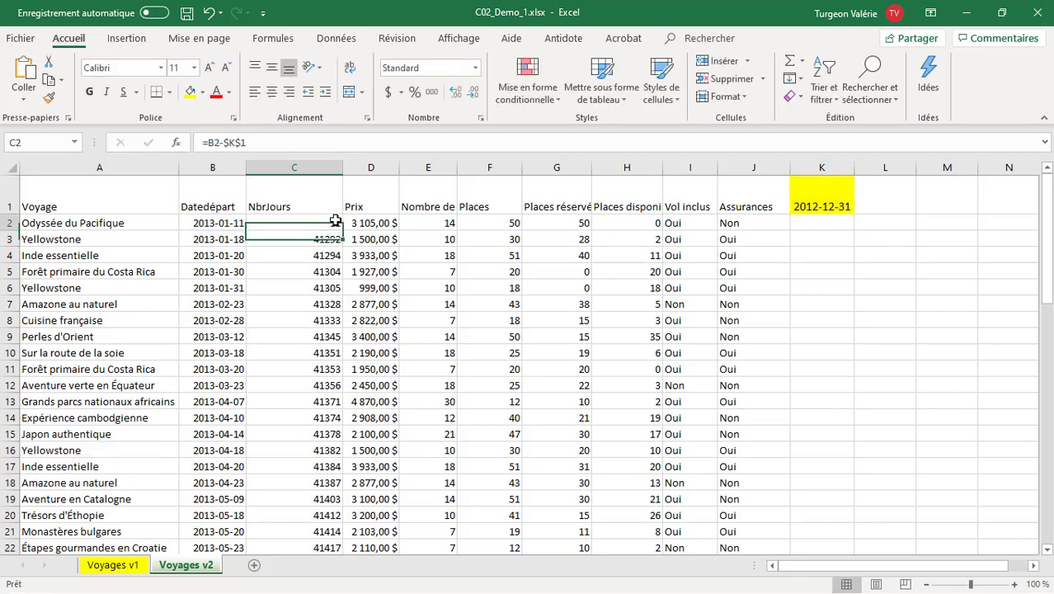
double_click(343, 231)
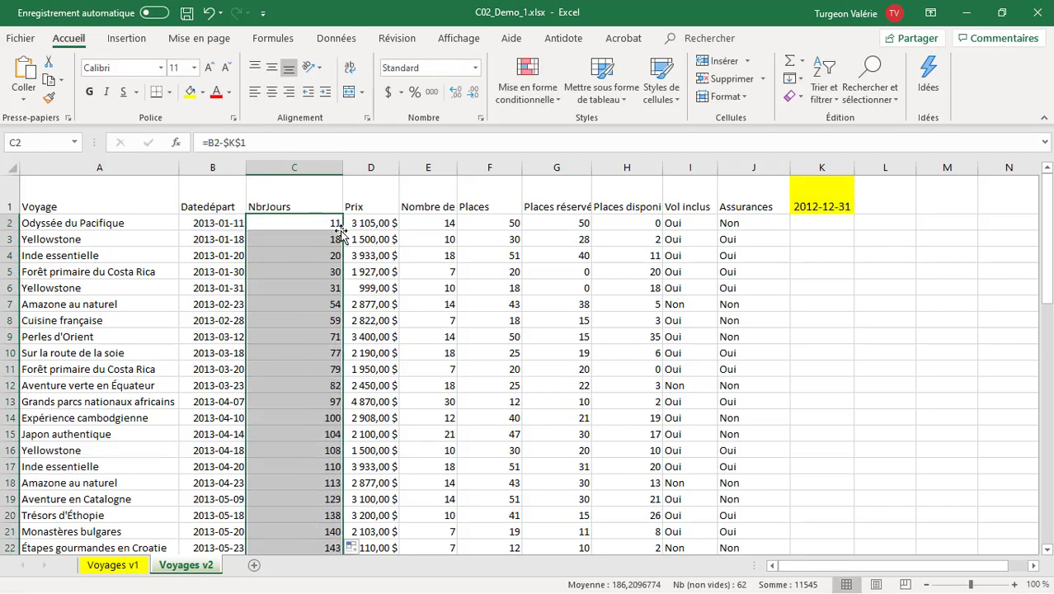
left_click(301, 235)
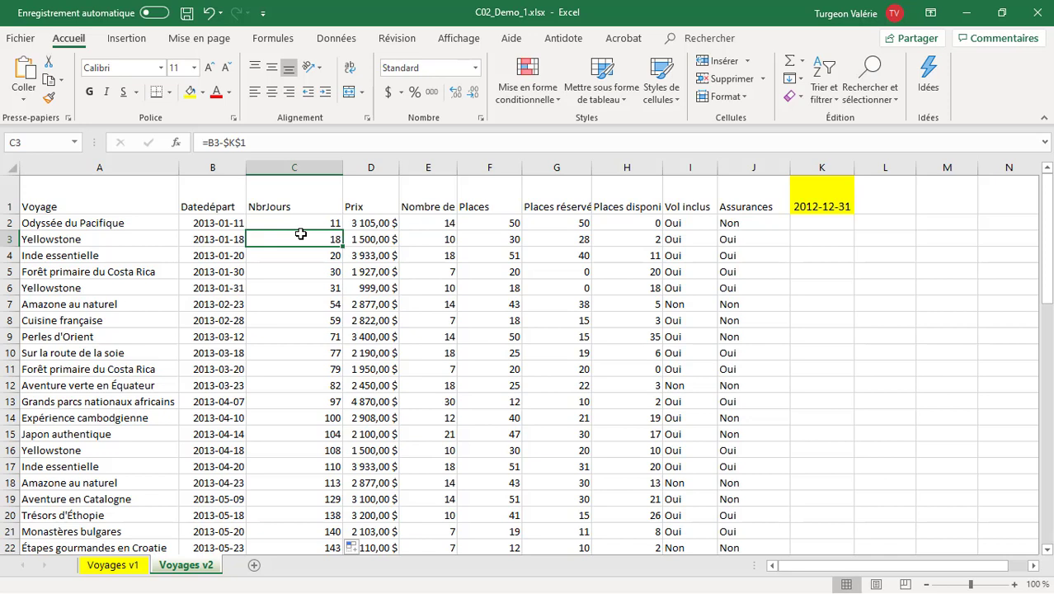
Step: Change the reference date in K1 to 2010-12-31
left_click(808, 199)
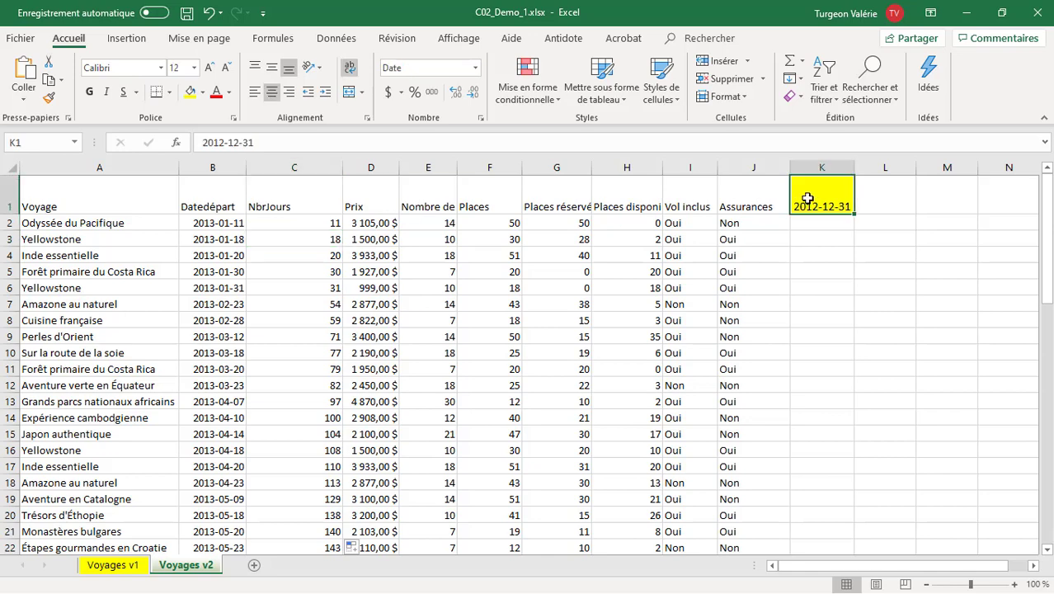
double_click(818, 206)
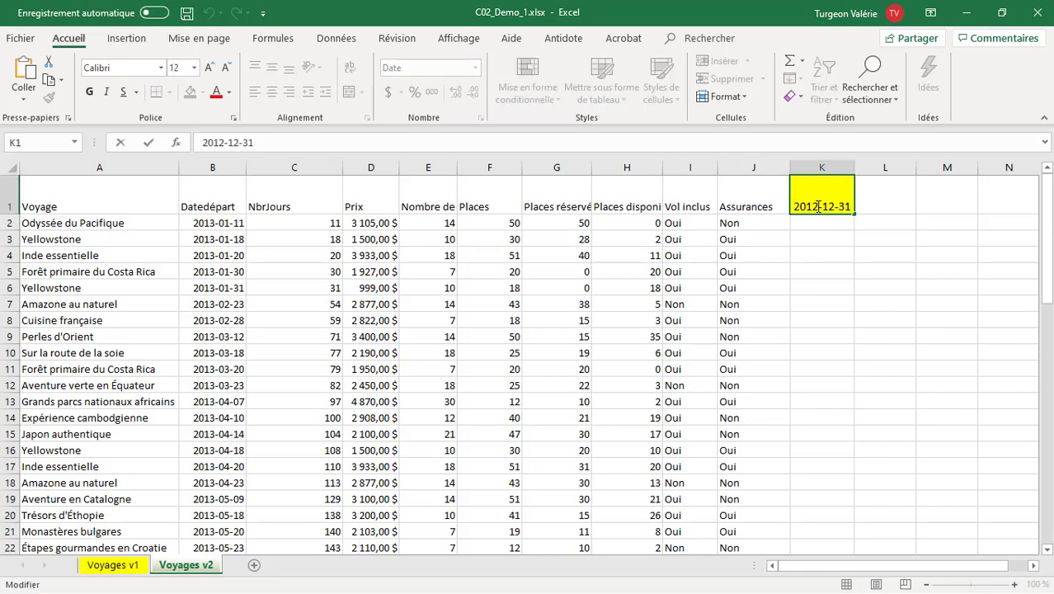
left_click_drag(818, 207, 813, 206)
type("0")
key("Return")
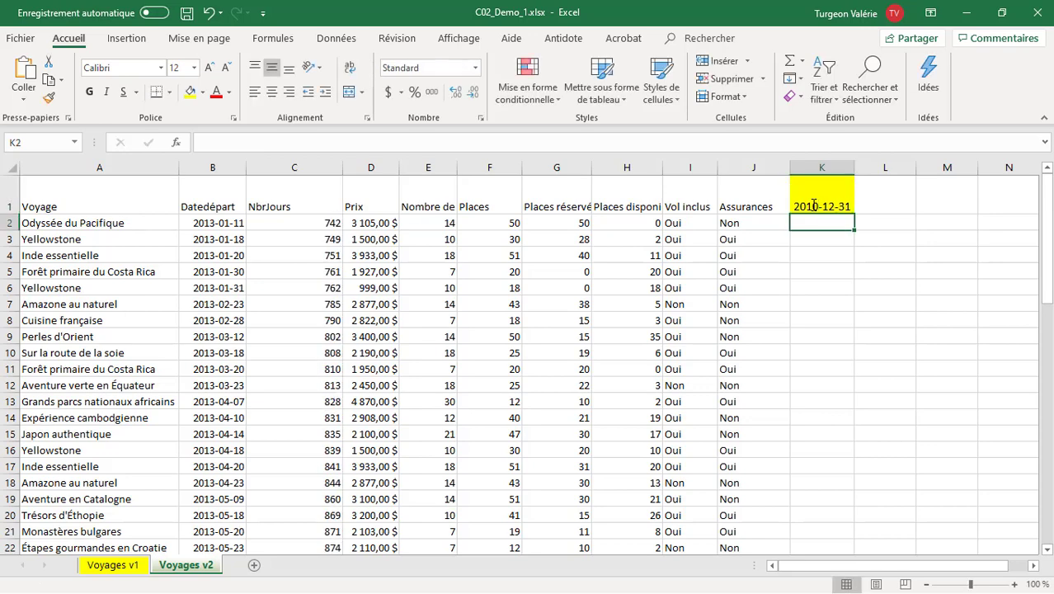
Step: Edit the formula in C2 to convert the days to years with =(B2-$K$1)/365,25
left_click(325, 224)
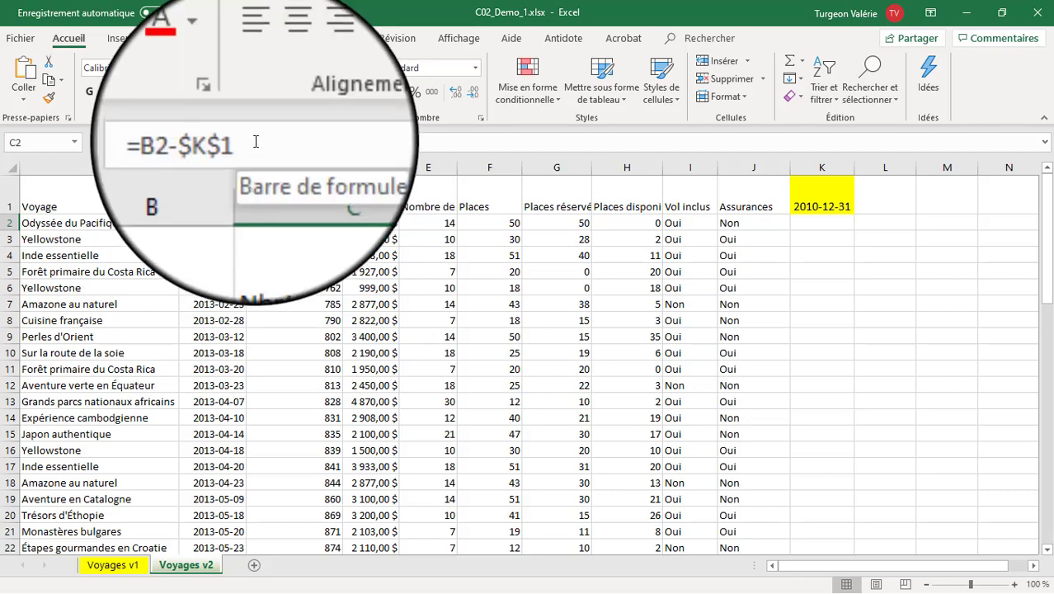
left_click(256, 144)
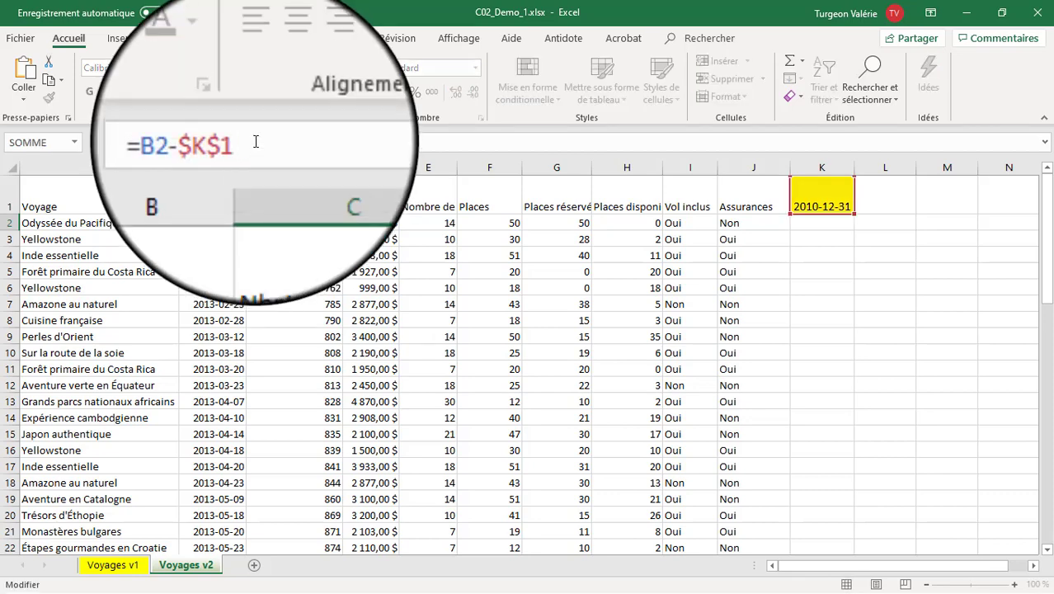
type("/365,25")
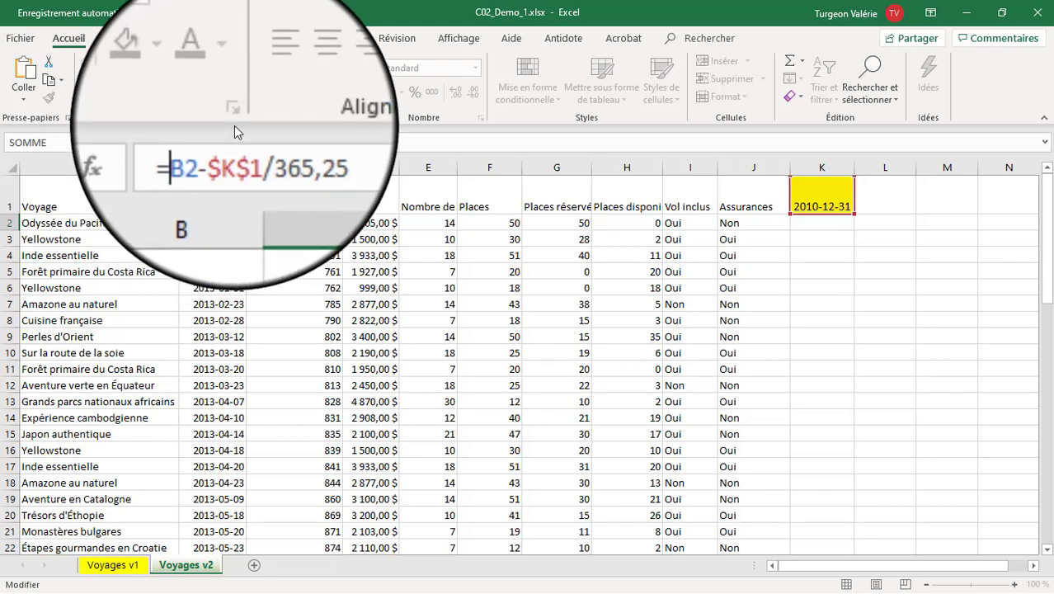
type("(")
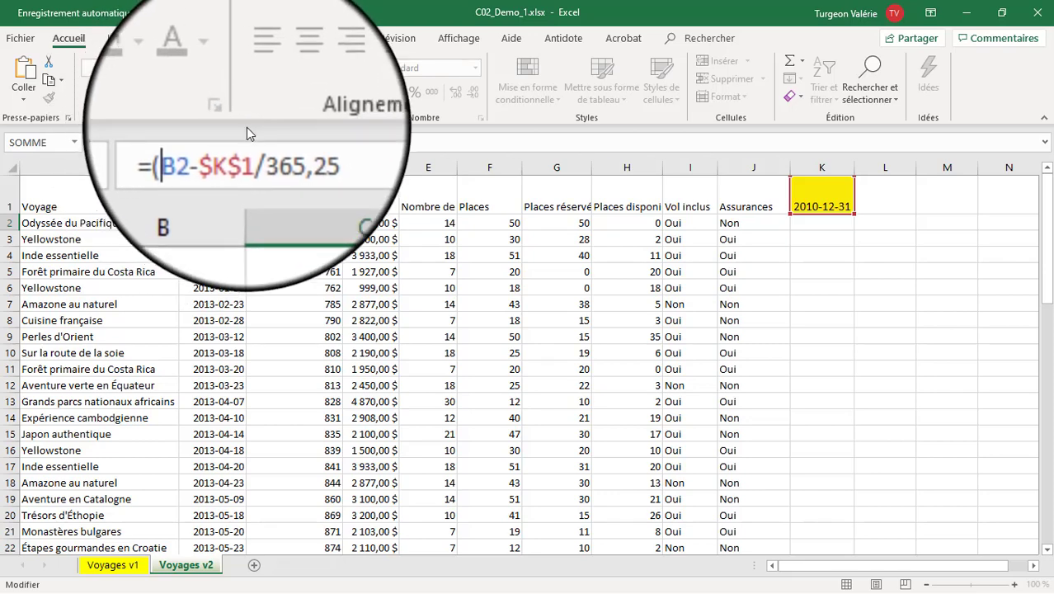
left_click(250, 140)
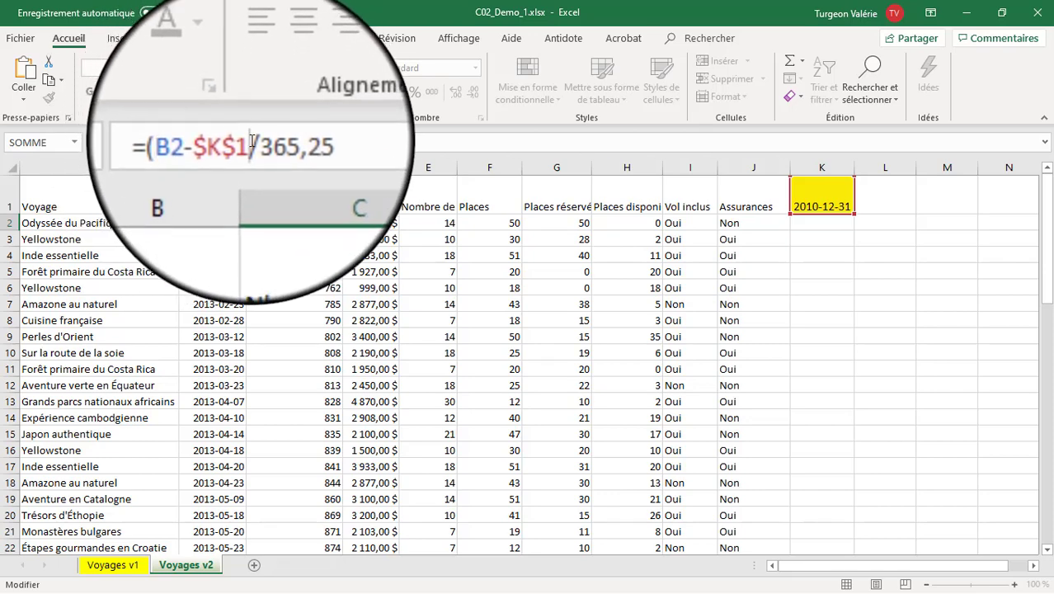
type(")")
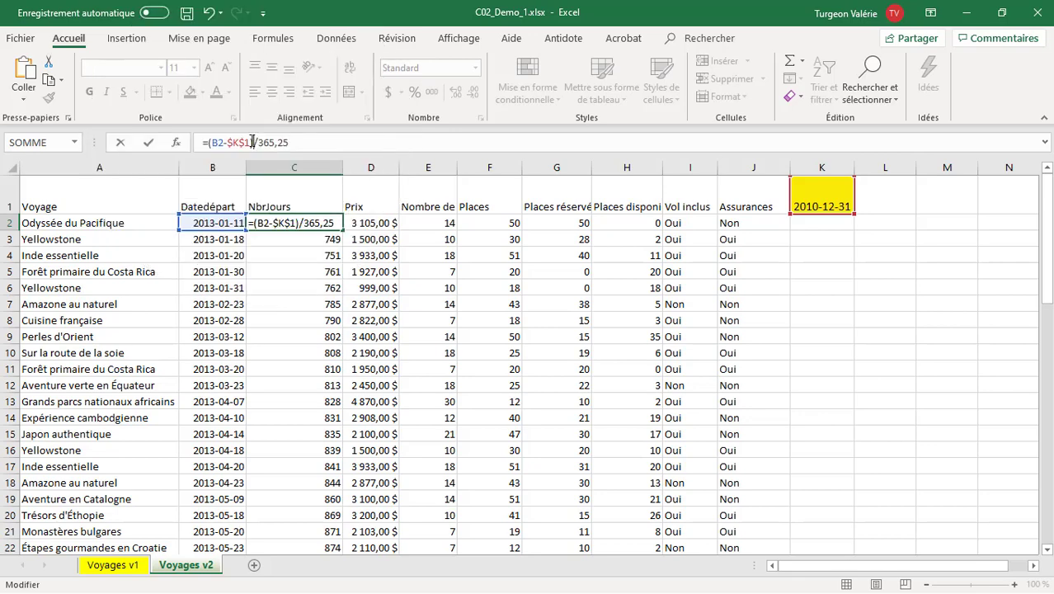
key("Return")
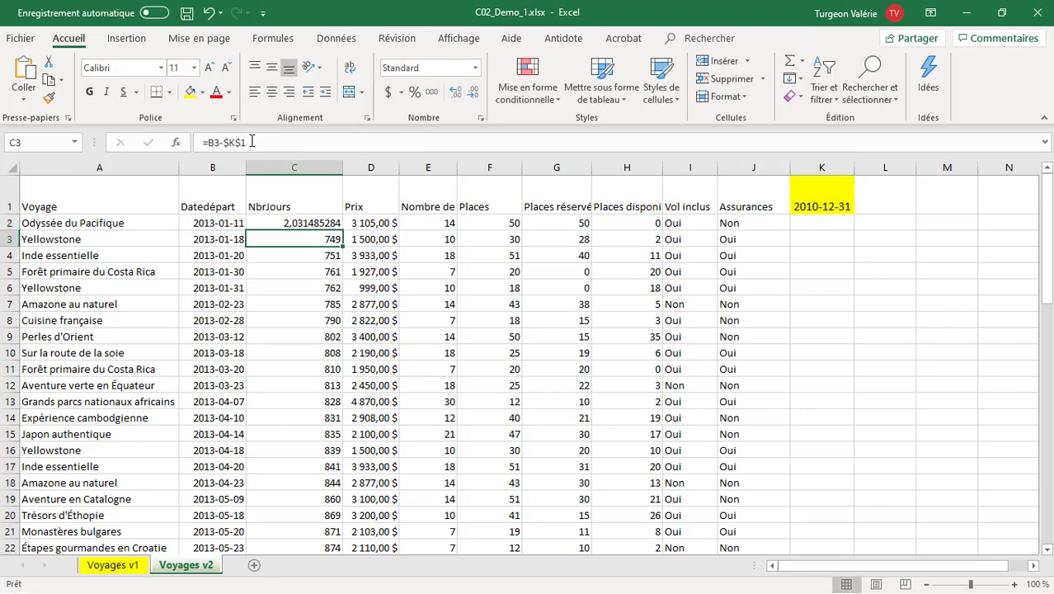
Step: Copy the year formula from C2 down the NbrJours column and check the filled rows
left_click(332, 225)
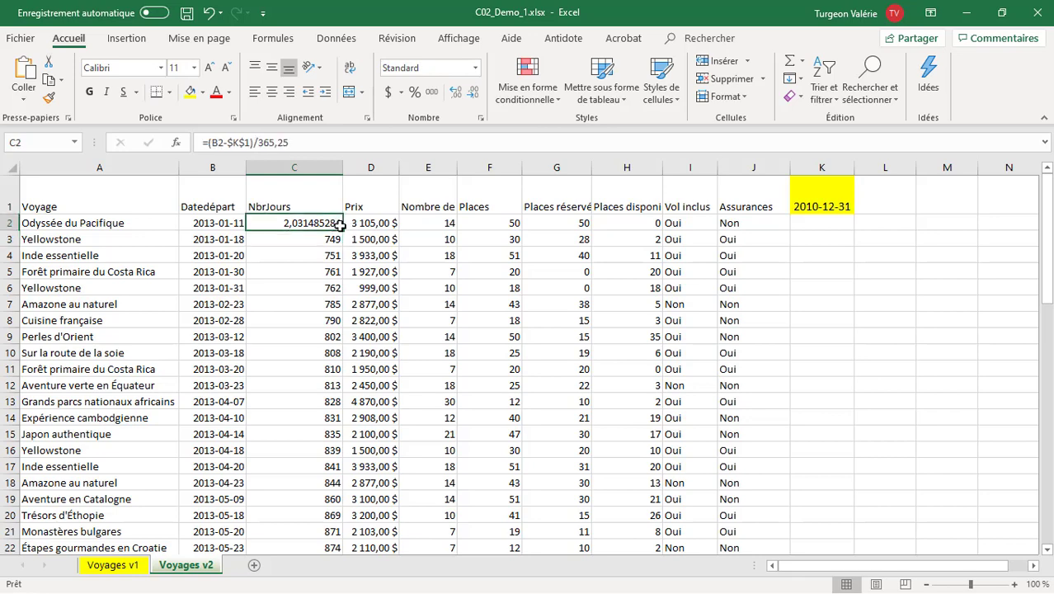
double_click(342, 231)
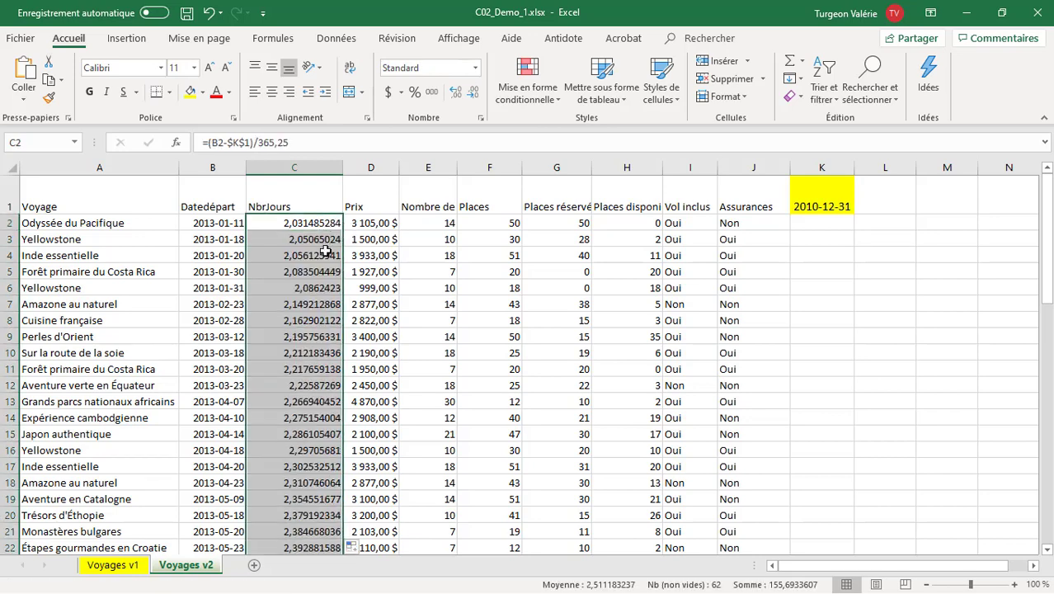
scroll(307, 269, "down", 2)
scroll(306, 269, "down", 8)
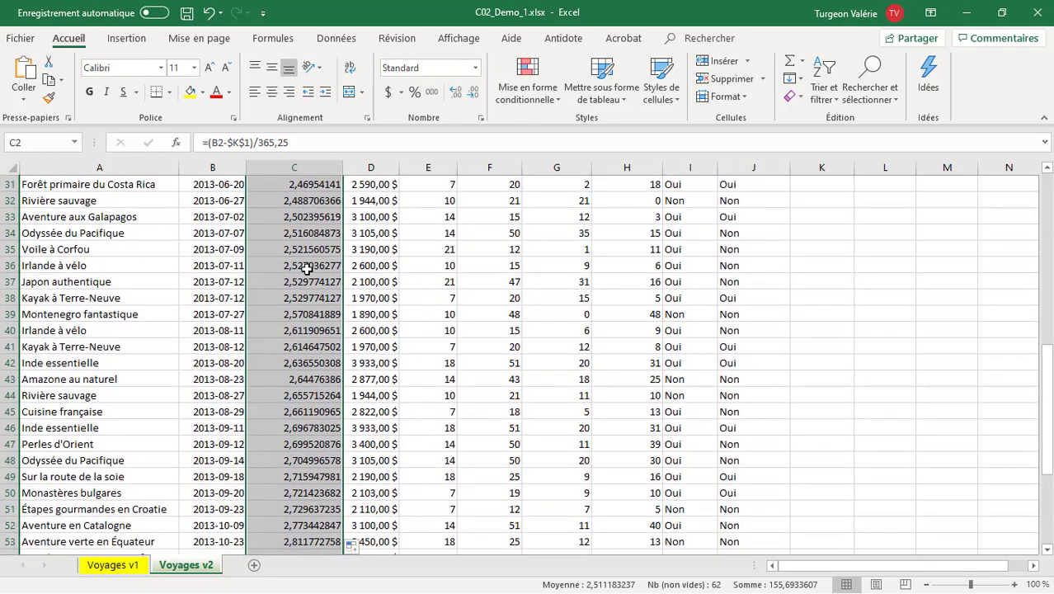
scroll(306, 269, "down", 1)
scroll(306, 269, "up", 4)
scroll(306, 270, "up", 7)
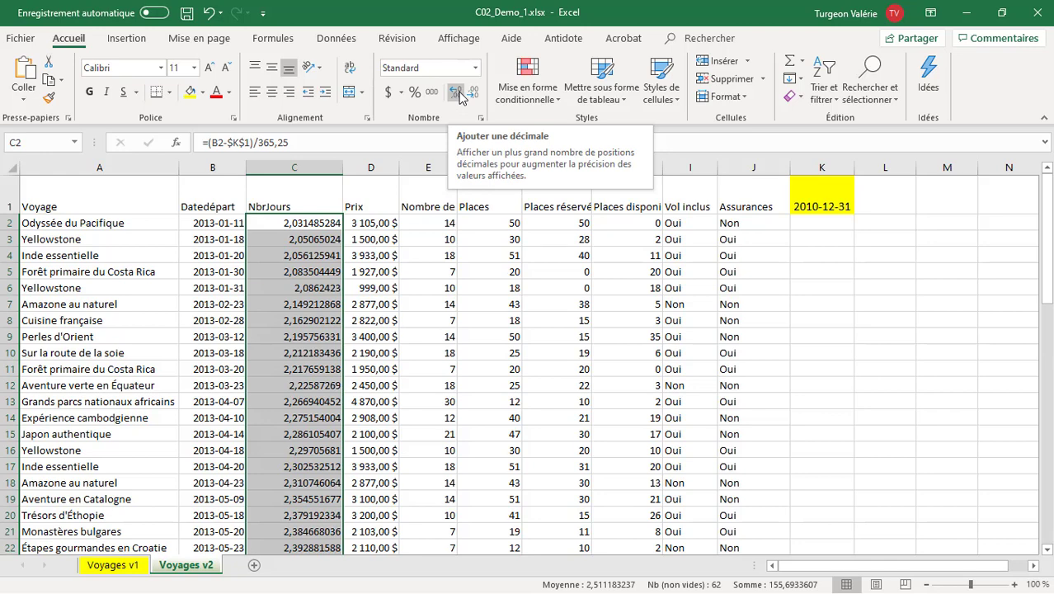
Step: Change the departure date of the first Odyssée du Pacifique trip in B2 to 2012-01-11
left_click(204, 221)
double_click(213, 220)
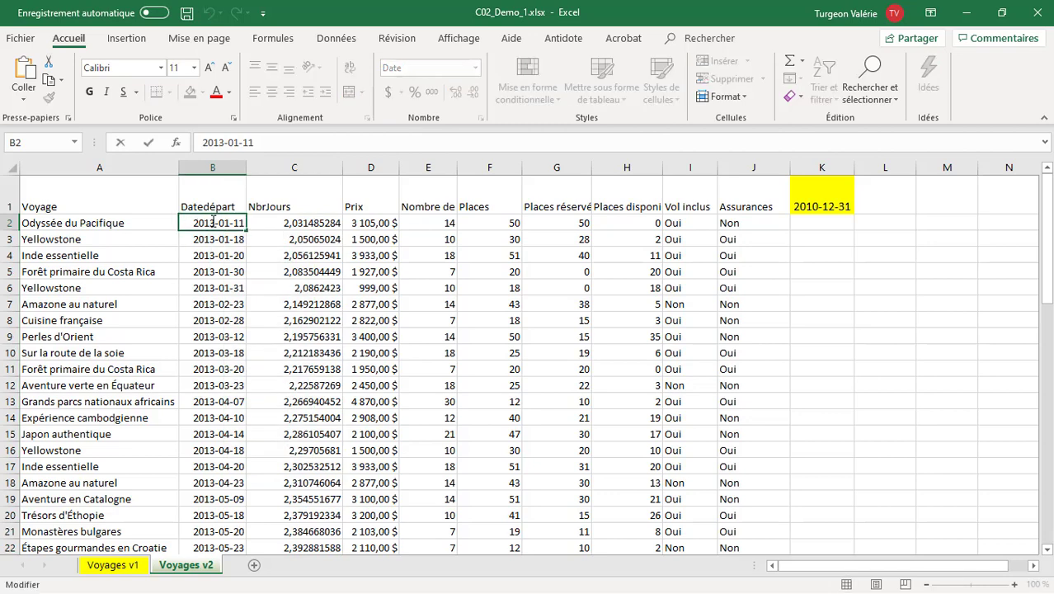
left_click_drag(212, 222, 216, 222)
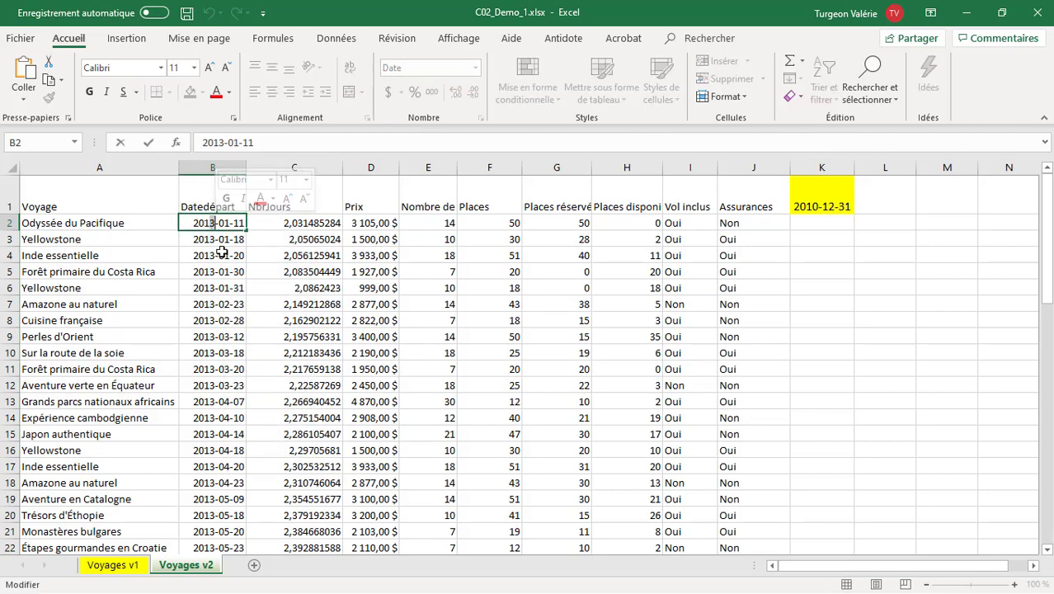
type("2")
key("ctrl+Return")
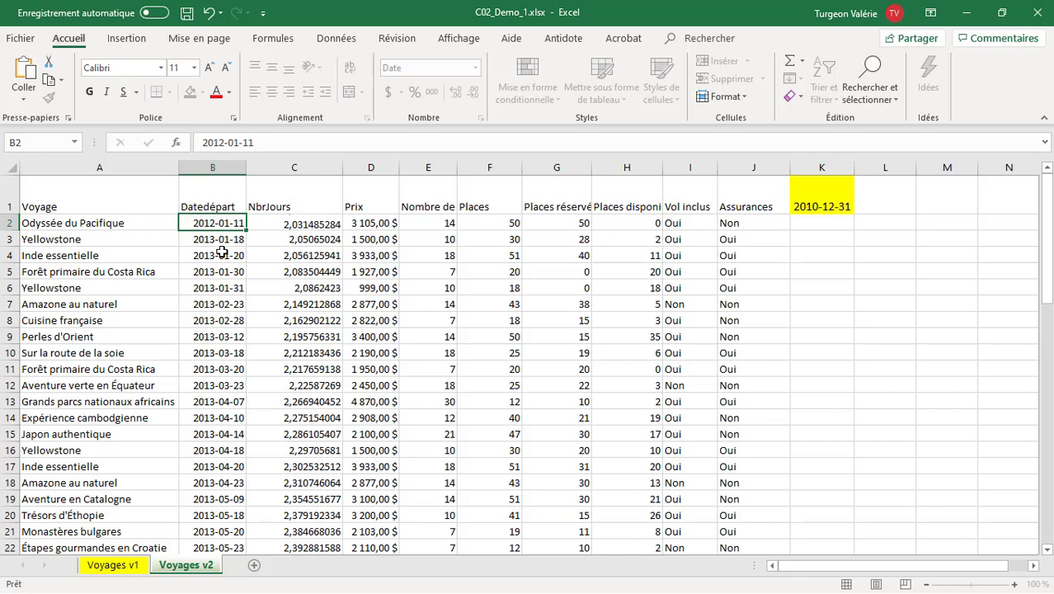
key("Return")
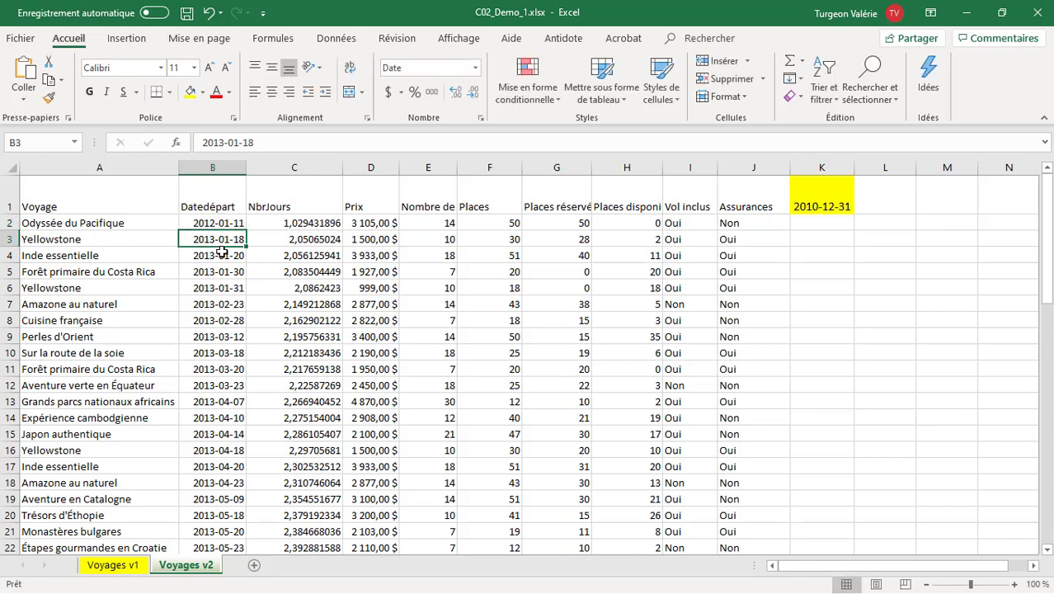